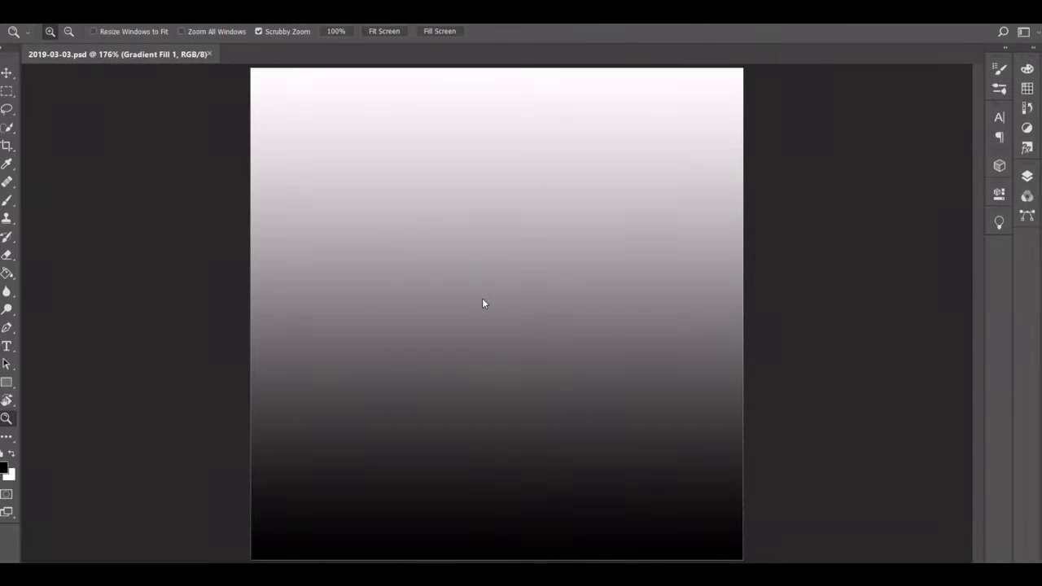
Open the Gradient Fill 1 settings, set stop opacity to 100, and add purple and 50% stops
click(1026, 176)
double_click(812, 277)
click(805, 244)
click(636, 351)
text(100)
click(426, 385)
click(425, 442)
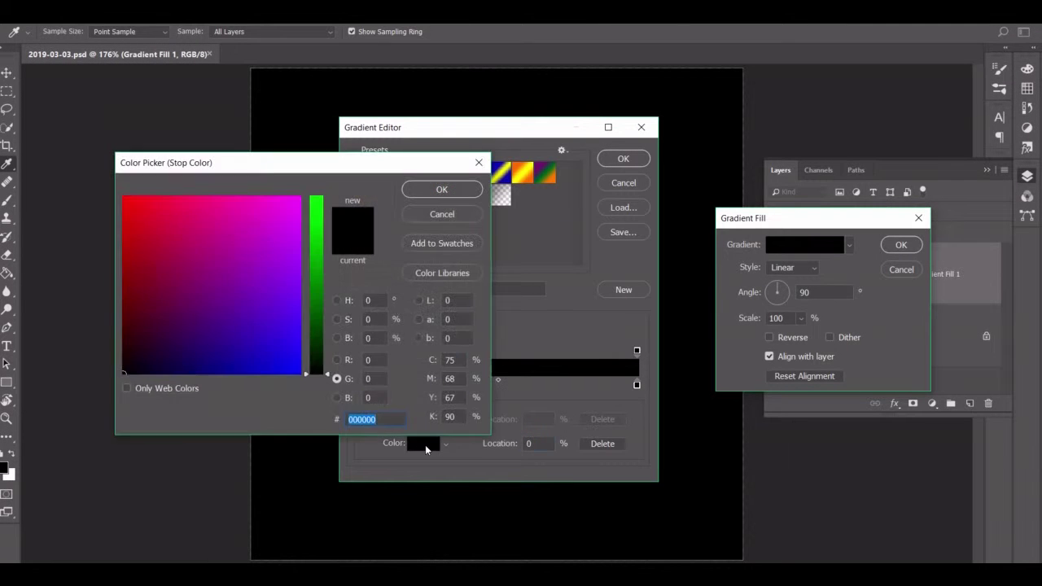
key(Return)
click(497, 385)
click(423, 443)
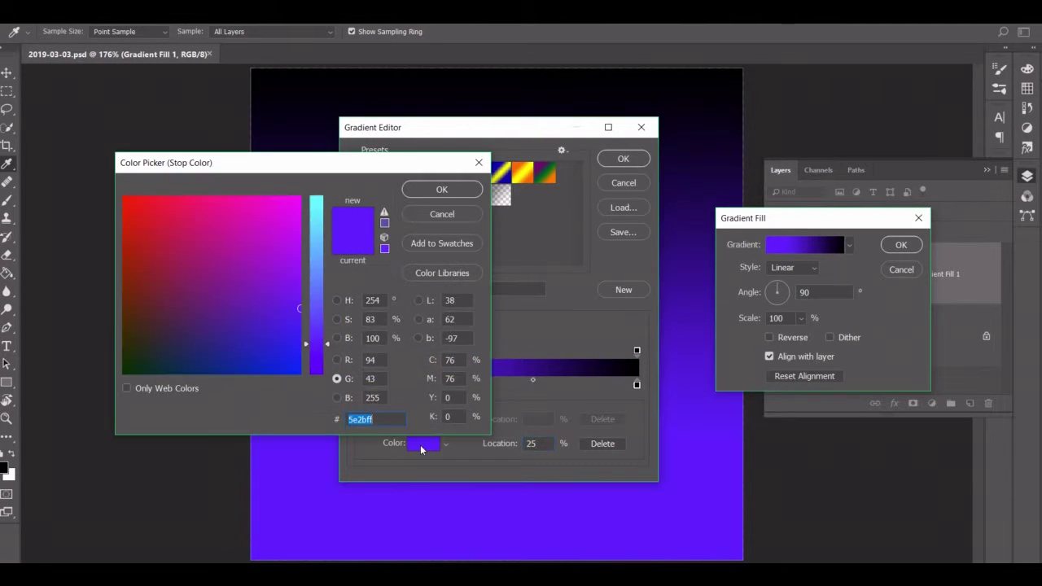
key(Return)
Colour the gradient stops pink ff4fa8 at 50%, cream ffffcc at 75%, and f2fffcc at the end
click(422, 445)
text(fc)
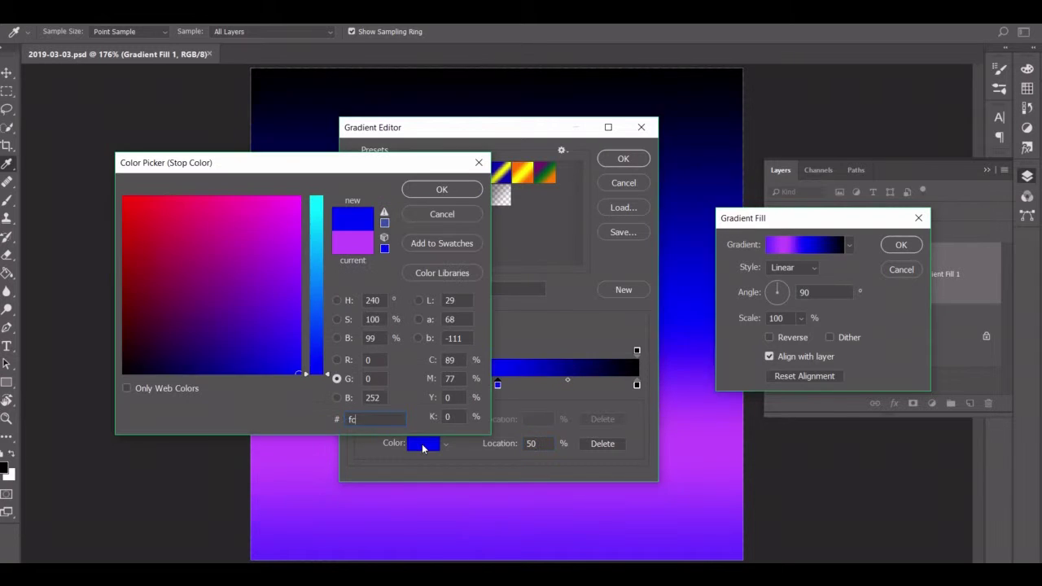
text(ff4fa8)
key(Return)
click(567, 384)
click(417, 444)
text(ffffcc)
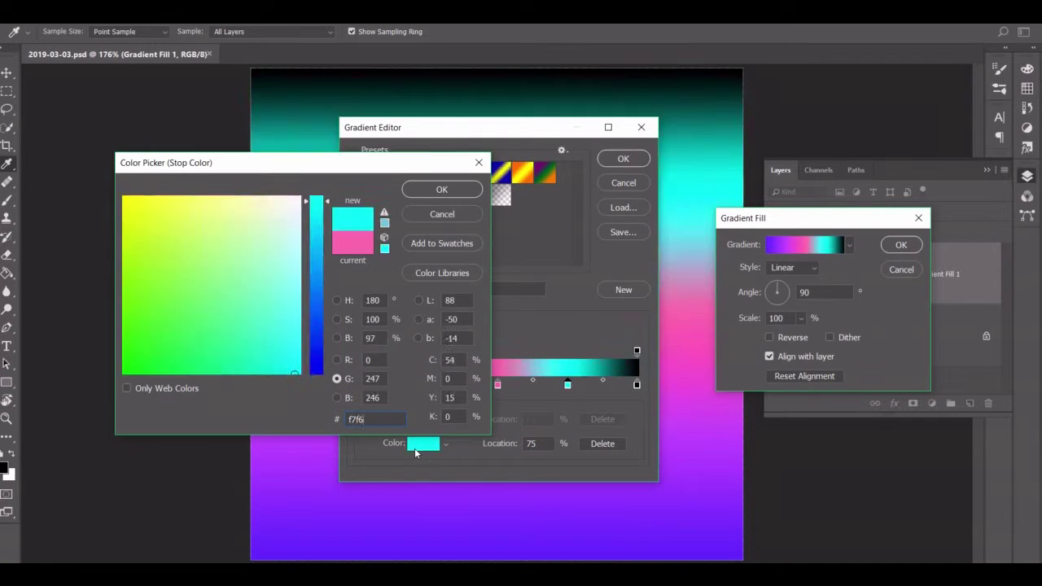
key(Return)
click(637, 384)
click(423, 443)
text(f2fffcc)
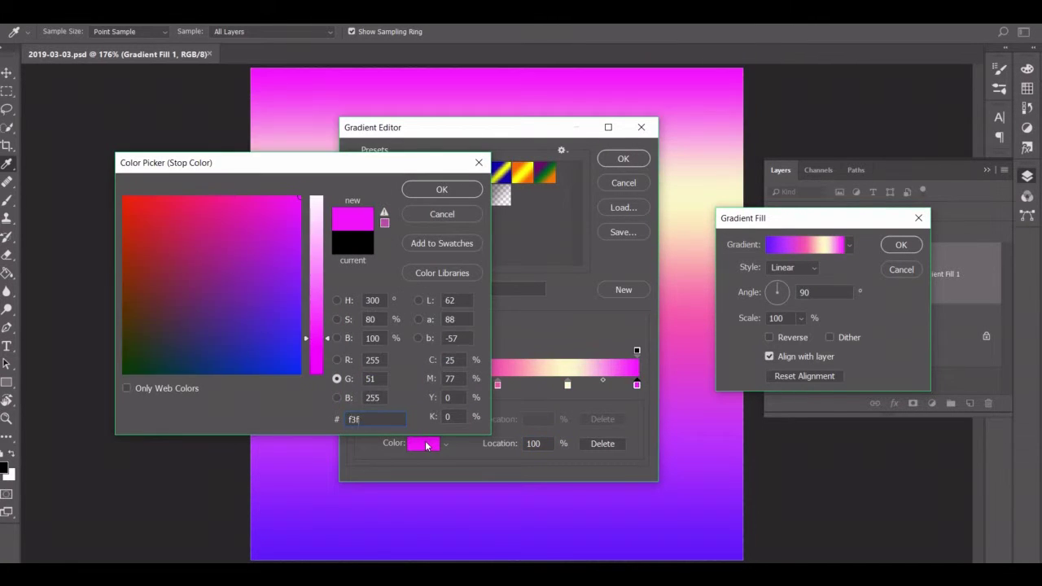
key(Return)
key(Return)
Set the gradient style to Radial with Reverse and accept the fill settings
click(794, 267)
click(794, 298)
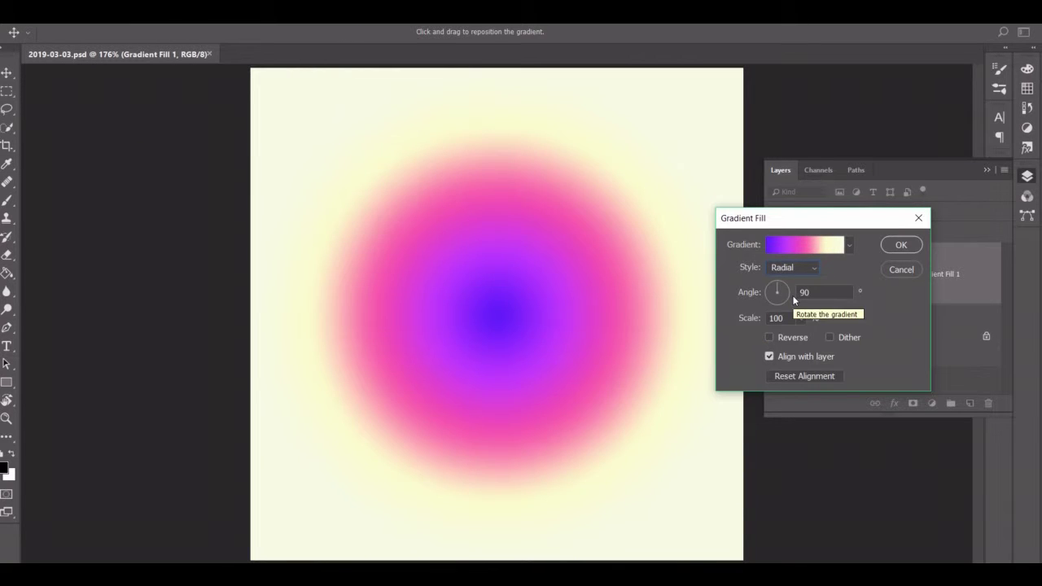
click(769, 336)
click(770, 337)
key(Return)
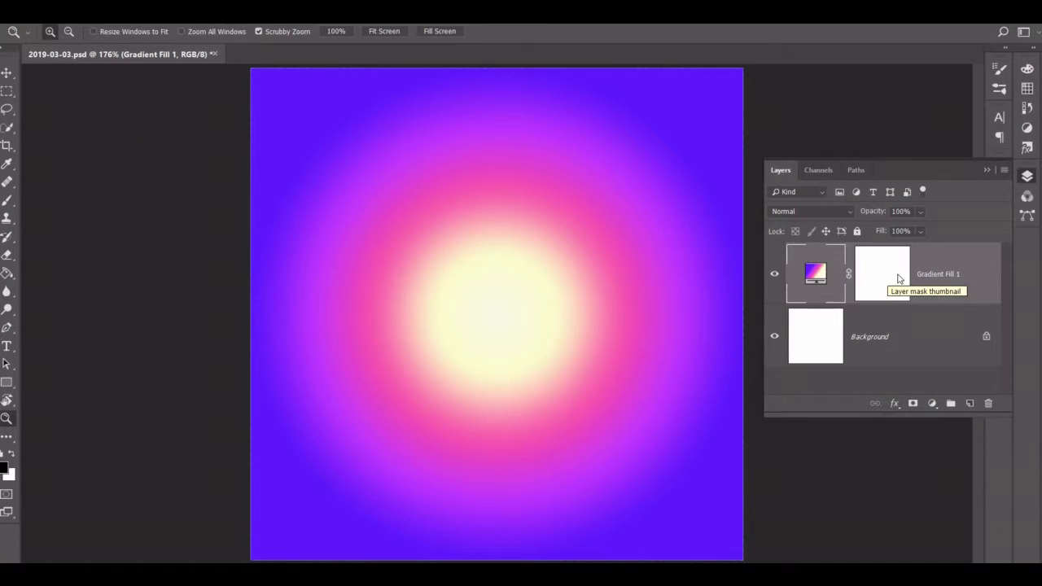
Fill the Background layer with black, then target the Gradient Fill 1 layer mask
click(895, 337)
key(g)
key(alt+BackSpace)
click(882, 274)
Paint the whole gradient layer mask black with a 200 px Eraser
key(e)
key(x)
click(67, 32)
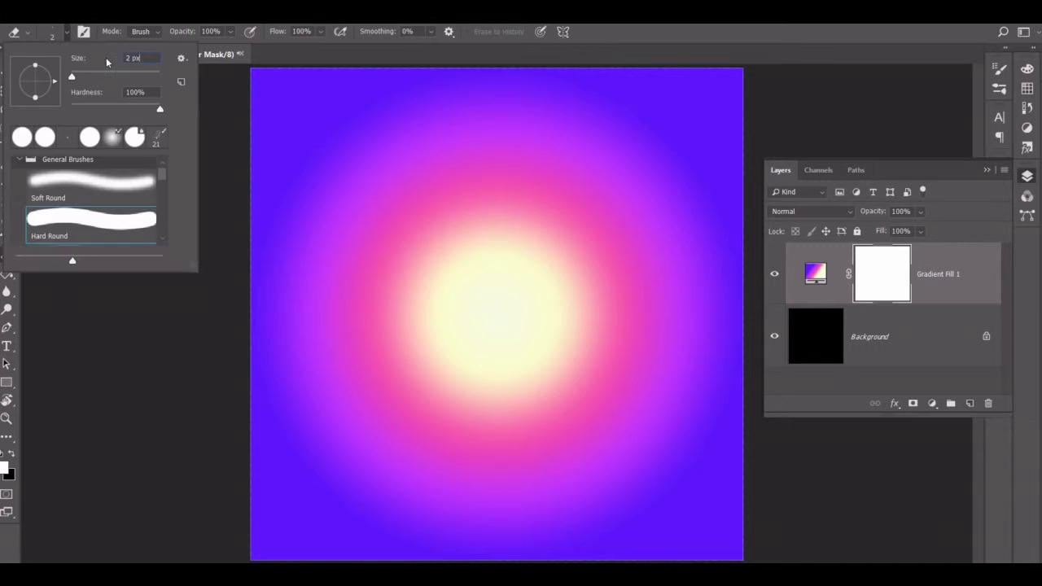
text(200)
key(Return)
mouse_move(521, 187)
mouse_down()
mouse_move(268, 135)
mouse_move(444, 439)
mouse_move(828, 534)
mouse_up()
Add a Dual Axis symmetry path and commit its placement
click(67, 33)
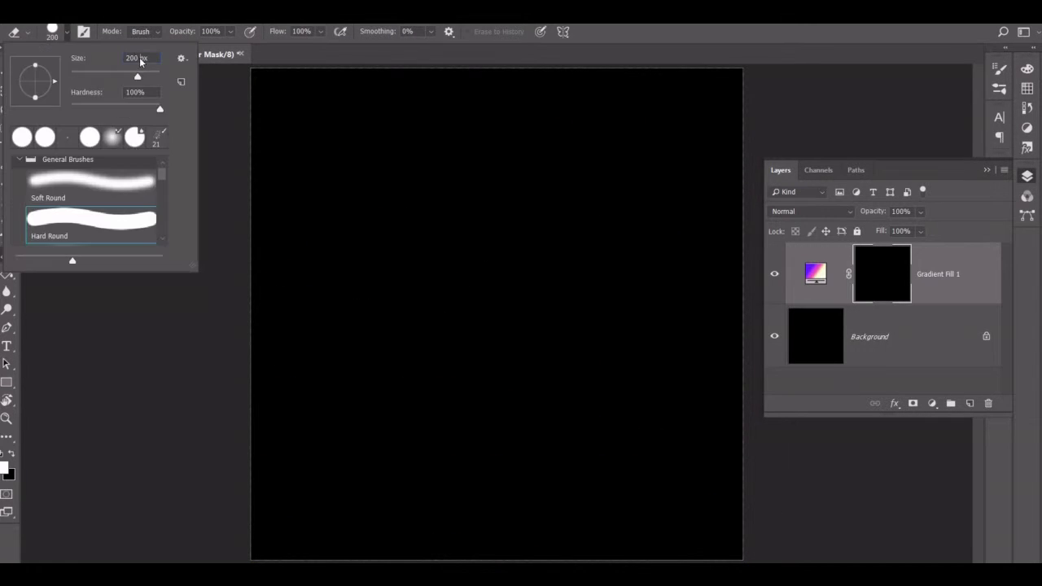
key(Return)
key(ctrl+t)
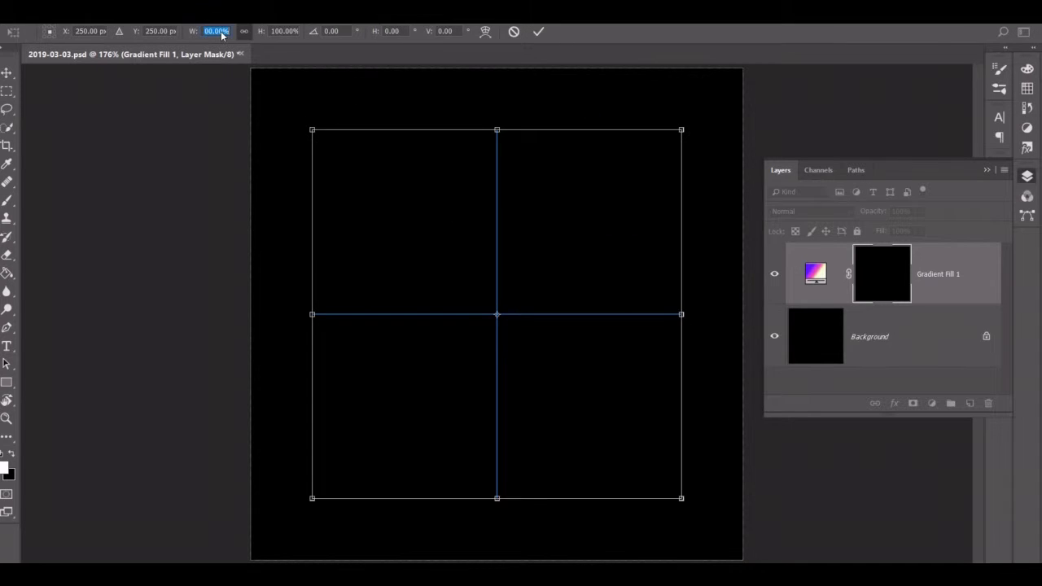
click(538, 31)
Zoom into the canvas centre, switch to the Brush, and start renaming the symmetry path
key(F7)
key(z)
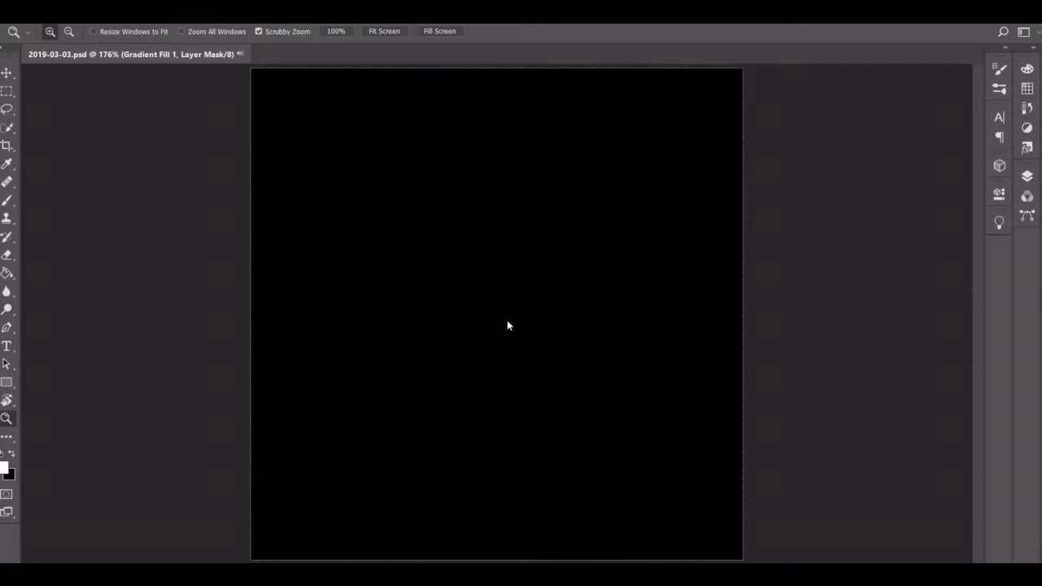
click(507, 326)
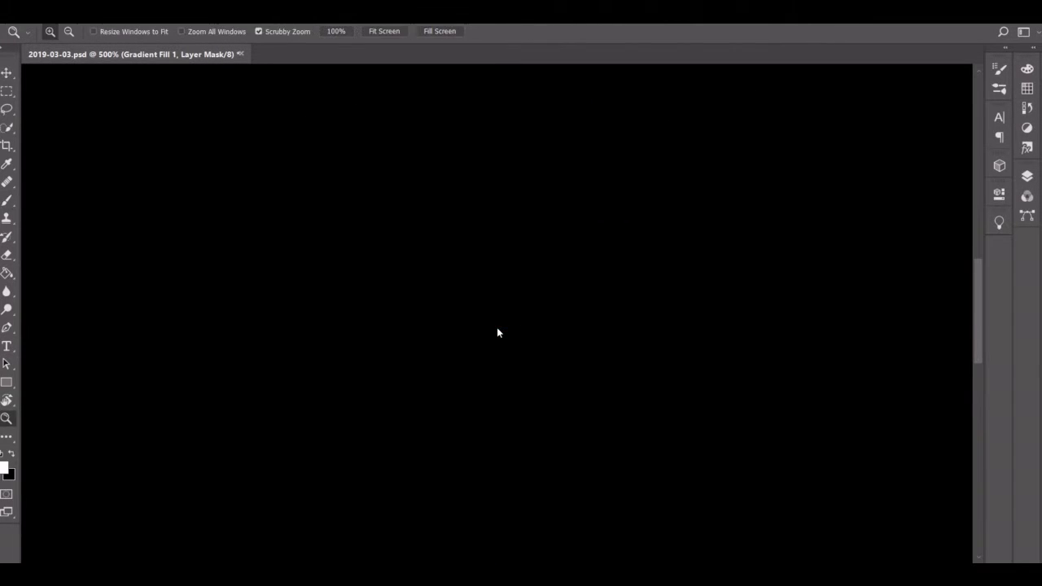
click(496, 328)
key(b)
scroll(496, 327, up, 1)
scroll(497, 327, up, 1)
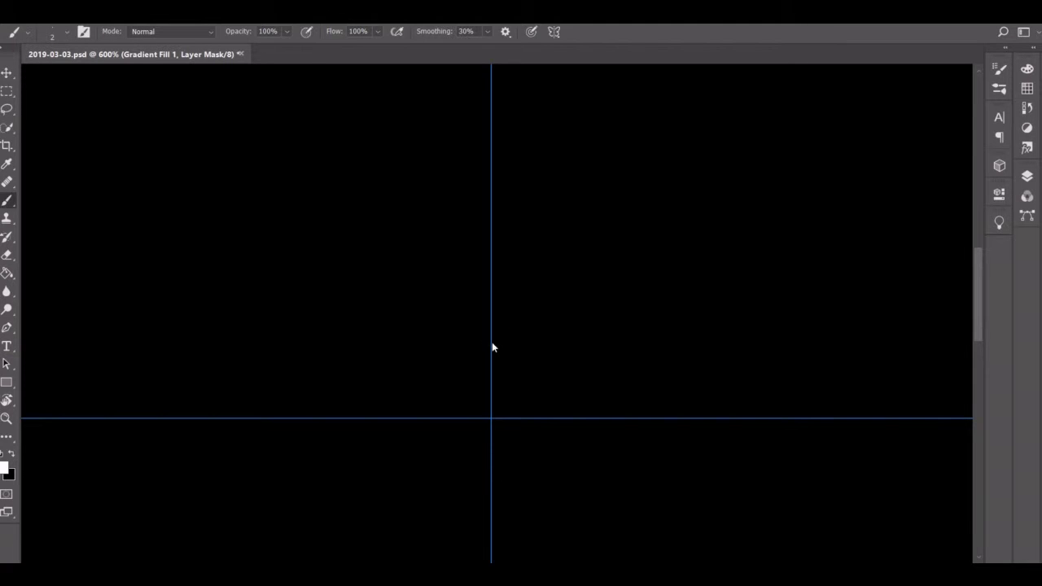
click(1027, 215)
double_click(837, 199)
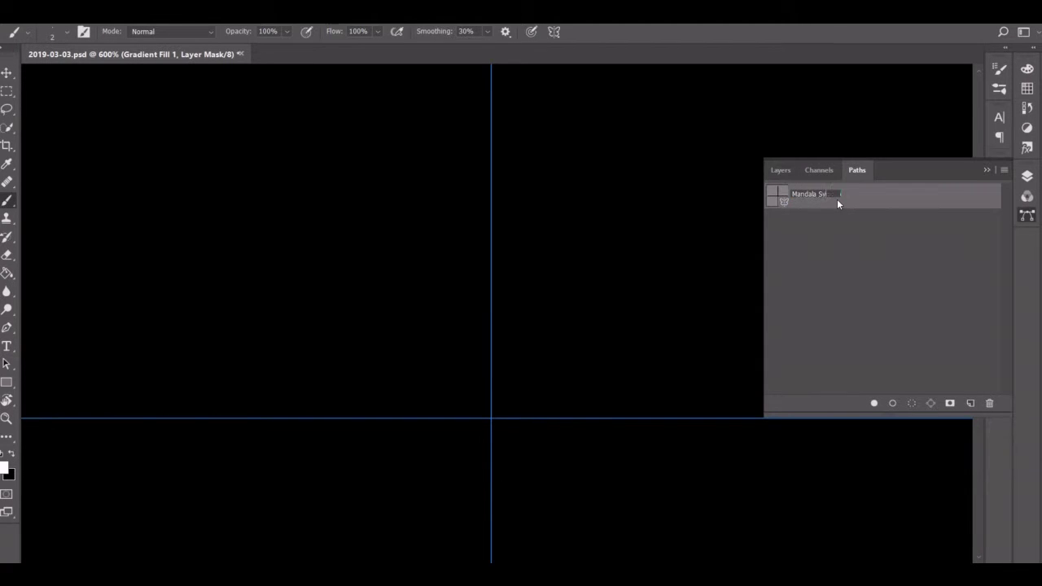
Finish renaming the symmetry path and close the Paths list
text(mmetry)
key(Return)
click(983, 168)
Paint a centre circle, spoked inner circle and thin petal ring, undoing spikes and dashes
mouse_move(491, 309)
mouse_down()
mouse_move(532, 314)
mouse_move(512, 310)
mouse_move(491, 332)
mouse_move(505, 341)
mouse_move(527, 319)
mouse_up()
mouse_move(491, 364)
mouse_down()
mouse_move(498, 356)
mouse_move(494, 392)
mouse_move(510, 403)
mouse_up()
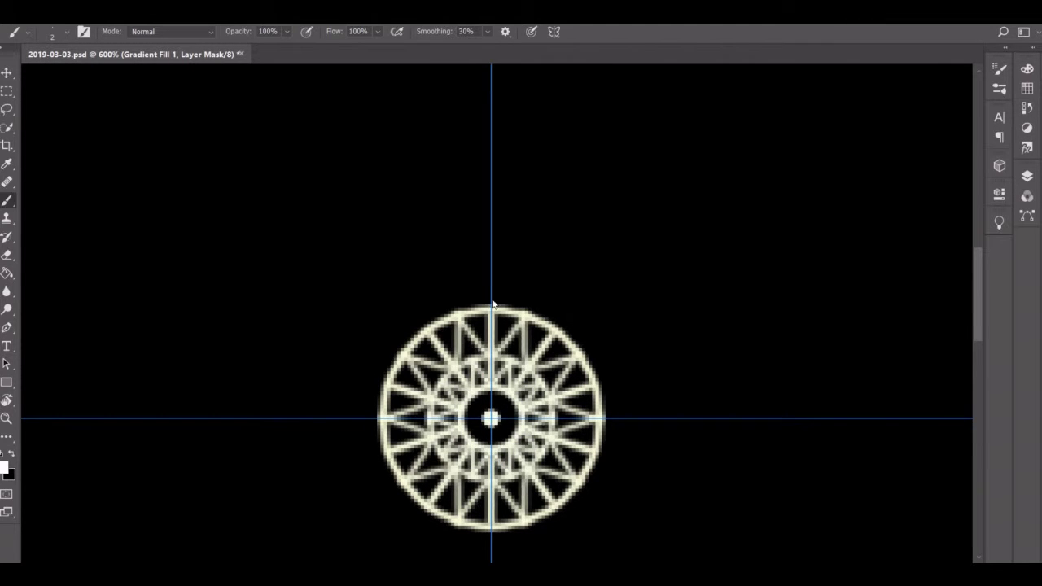
mouse_move(491, 304)
mouse_down()
mouse_move(521, 324)
mouse_move(529, 308)
mouse_up()
key(ctrl+z)
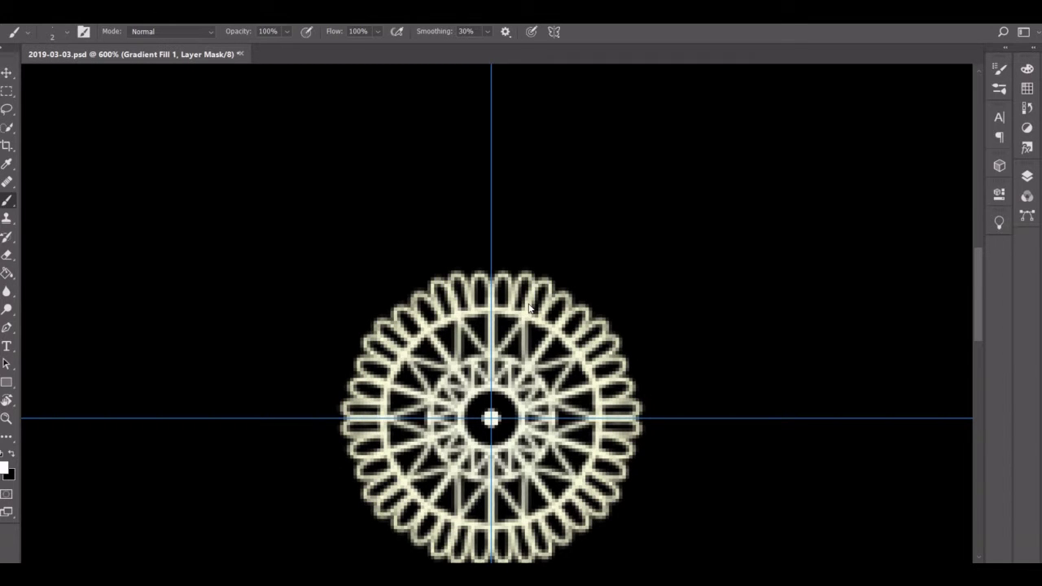
key(ctrl+z)
drag(522, 279, 533, 281)
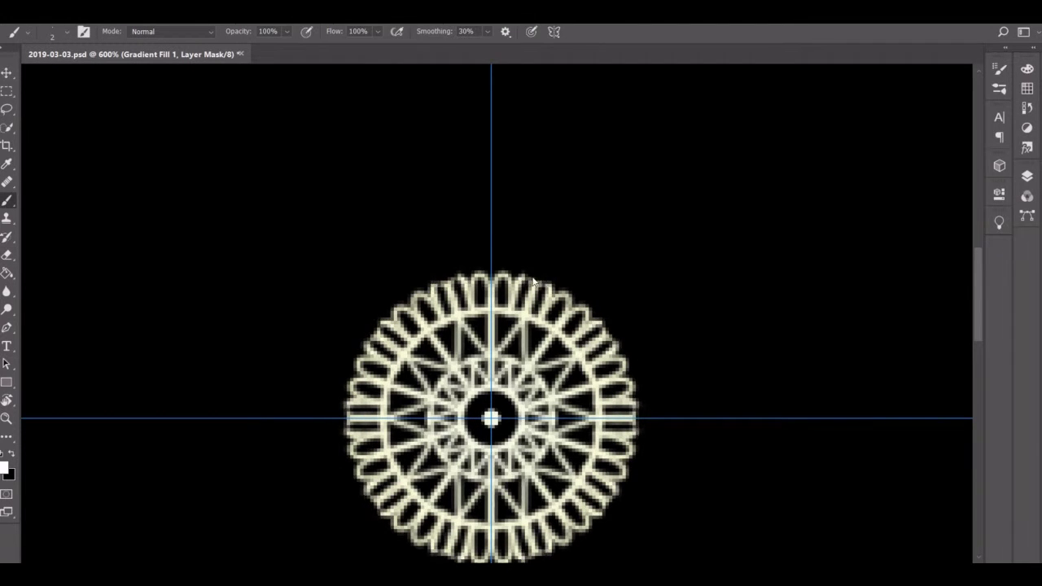
scroll(533, 285, up, 2)
mouse_move(472, 315)
mouse_down()
mouse_move(523, 314)
mouse_move(514, 297)
mouse_move(542, 300)
mouse_move(500, 279)
mouse_move(549, 302)
mouse_up()
key(ctrl+z)
key(ctrl+z)
key(ctrl+z)
Try symmetric dots, a ring and spokes around the petals, undoing the unwanted strokes
click(492, 255)
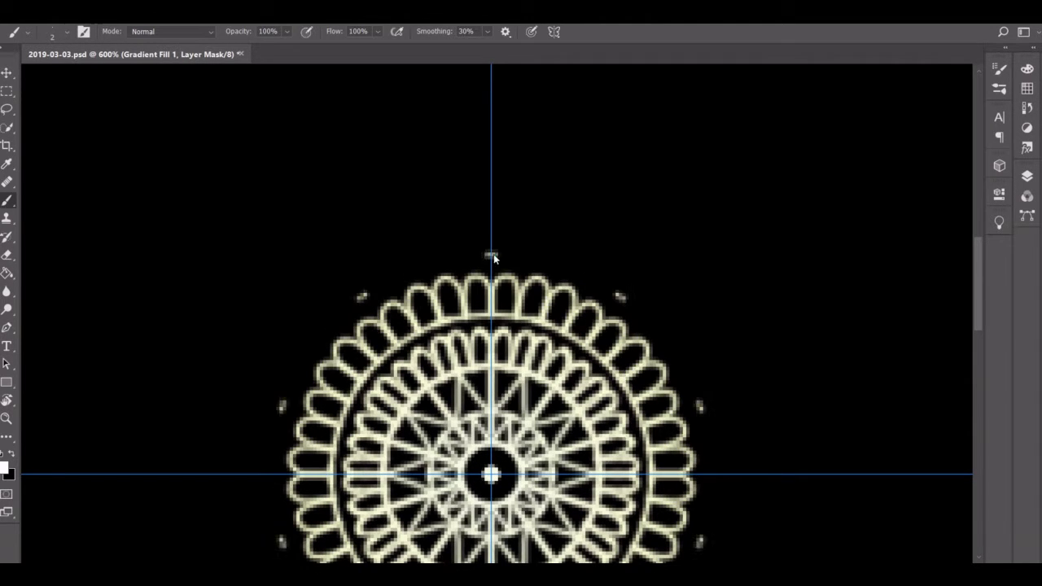
mouse_move(494, 254)
mouse_down()
mouse_move(529, 259)
mouse_move(508, 214)
mouse_move(539, 226)
mouse_up()
key(ctrl+z)
key(ctrl+z)
mouse_move(491, 254)
mouse_down()
mouse_move(491, 216)
mouse_move(501, 210)
mouse_move(560, 255)
mouse_move(570, 233)
mouse_move(567, 250)
mouse_up()
key(ctrl+z)
key(e)
key(b)
Paint a full outer circle, pointed petals up to the guide, and nested curves inside each
drag(492, 188, 595, 209)
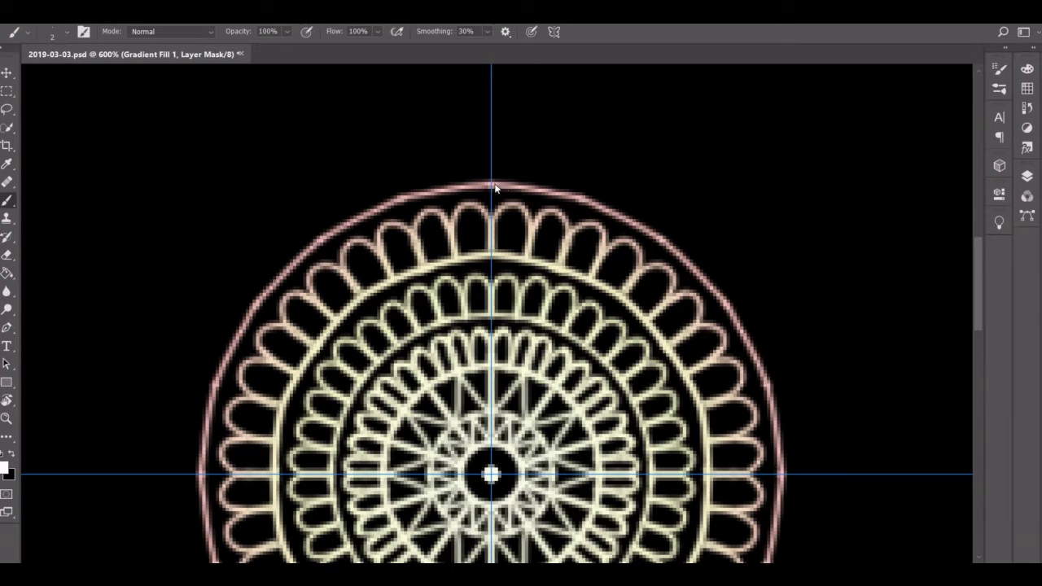
scroll(602, 210, up, 3)
drag(582, 329, 491, 175)
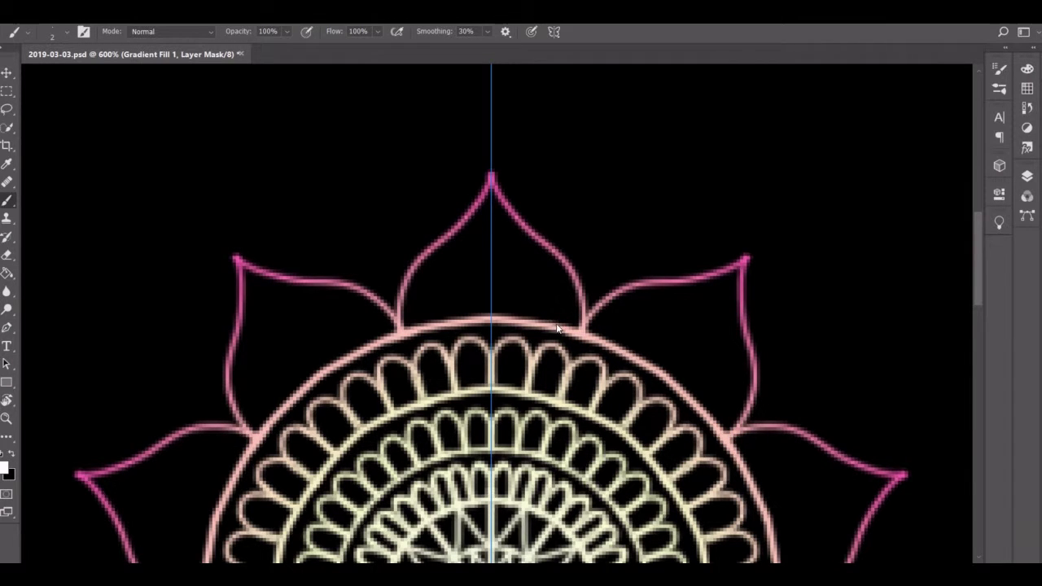
mouse_move(557, 328)
mouse_down()
mouse_move(540, 272)
mouse_move(506, 239)
mouse_move(518, 304)
mouse_up()
drag(503, 234, 540, 286)
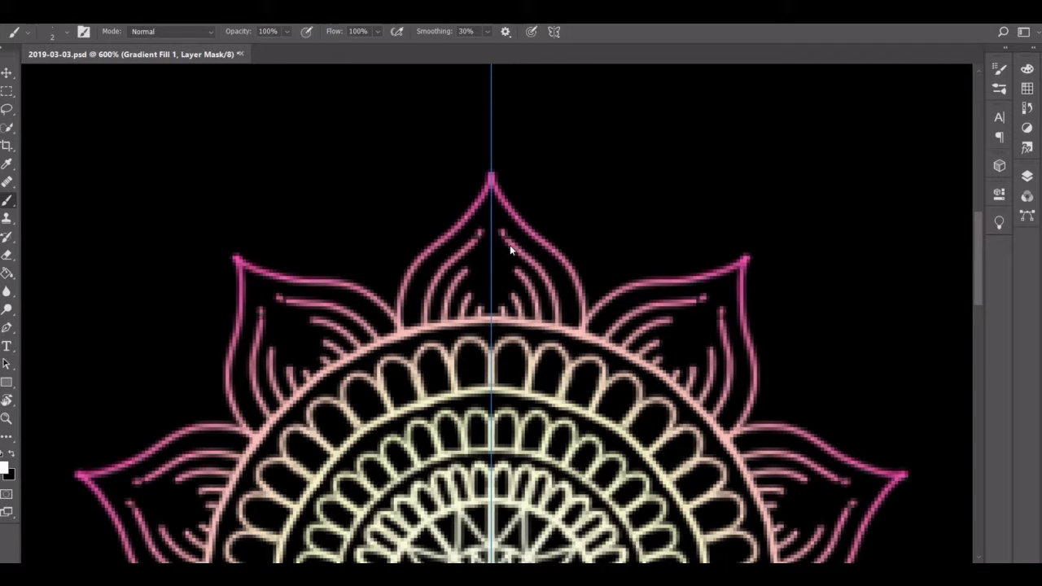
Stamp a row of magenta dots along the top petal's edge, undoing a stray dot
click(491, 214)
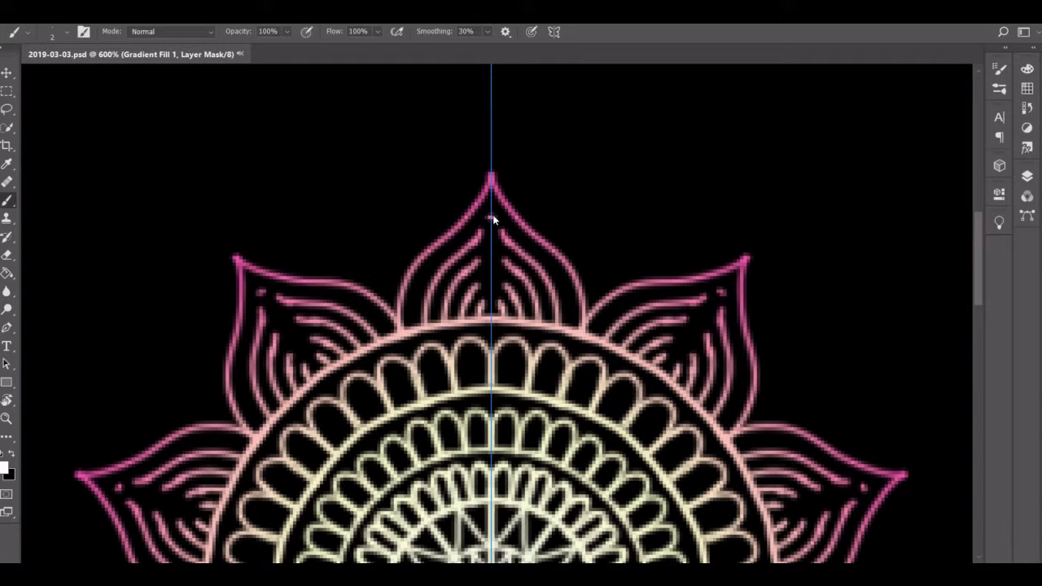
click(491, 153)
click(508, 169)
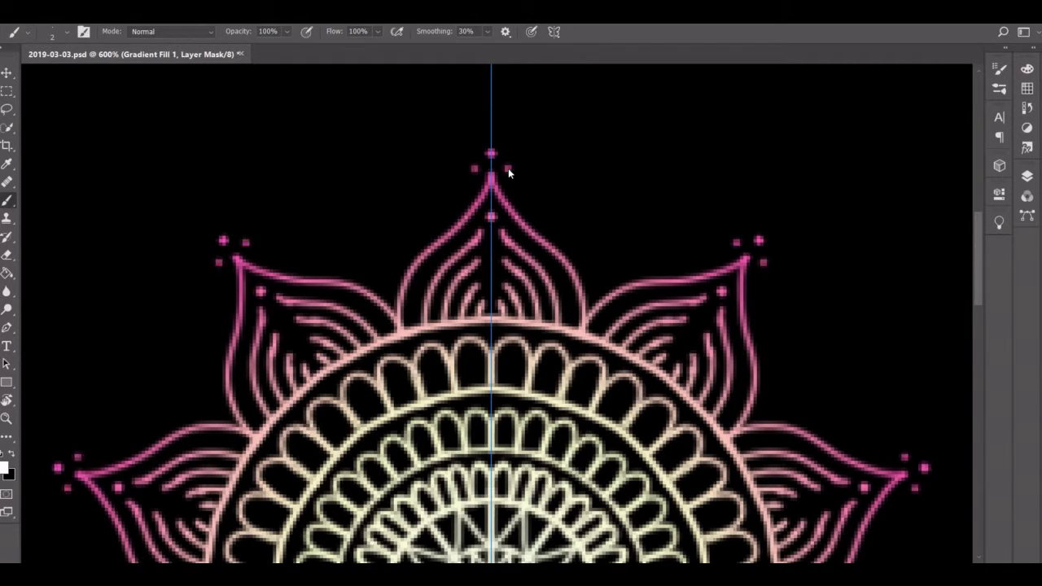
click(514, 187)
click(527, 204)
click(560, 234)
click(574, 244)
click(588, 266)
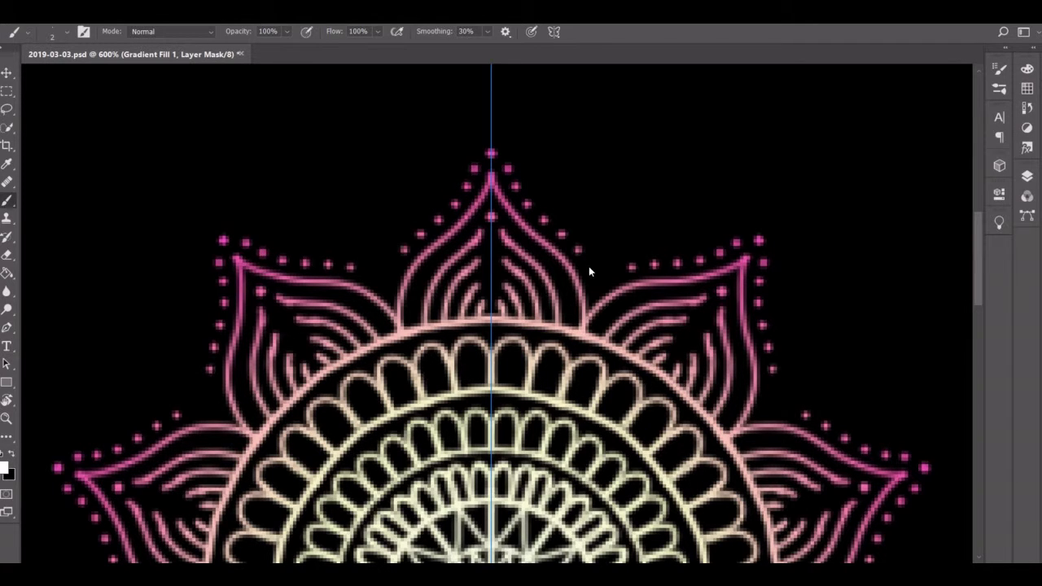
click(512, 152)
key(ctrl+z)
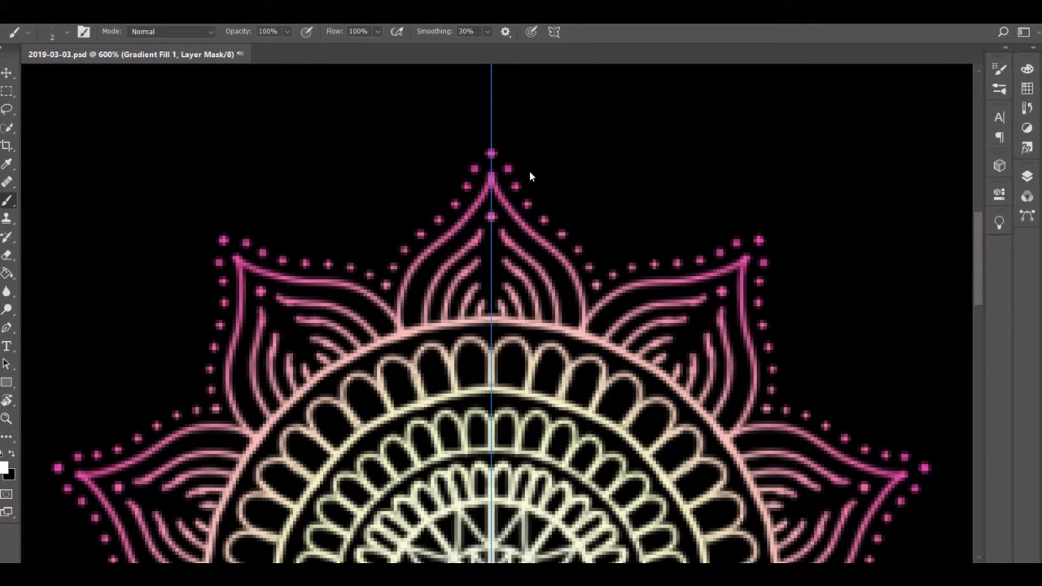
Add second and third rows of dots around the petal toward its tip
click(530, 172)
click(538, 189)
click(551, 202)
click(580, 230)
click(611, 237)
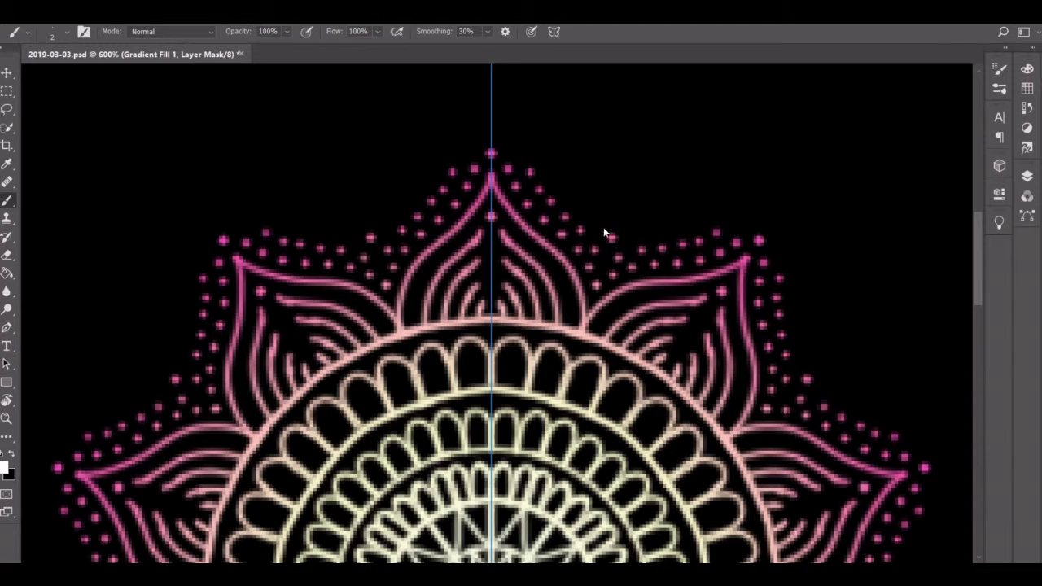
click(584, 208)
click(569, 190)
click(557, 178)
click(523, 151)
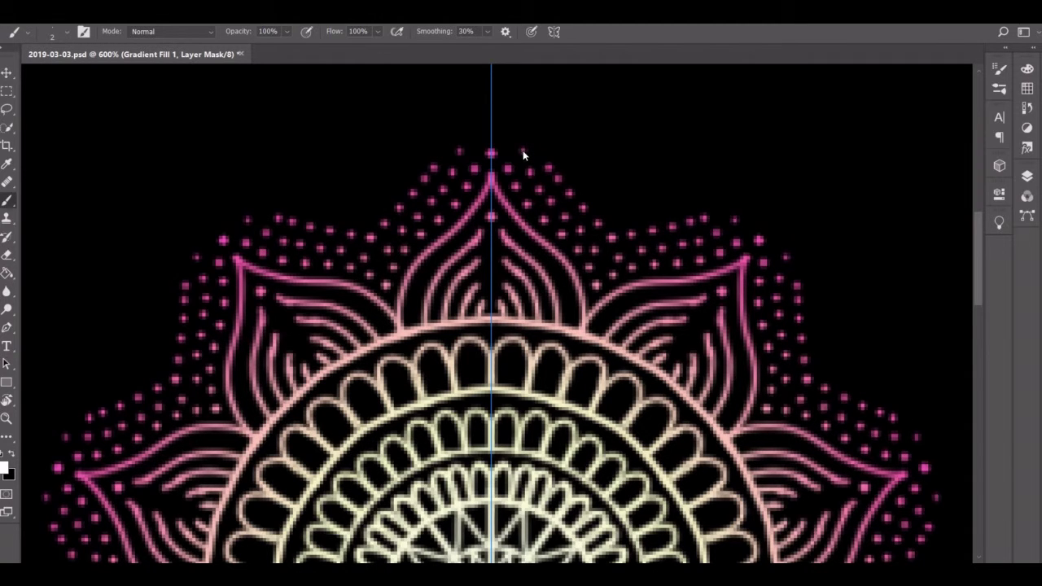
Place an arc of outer dots above the petals, then paint a large magenta arc enclosing them
click(572, 155)
click(617, 166)
click(681, 210)
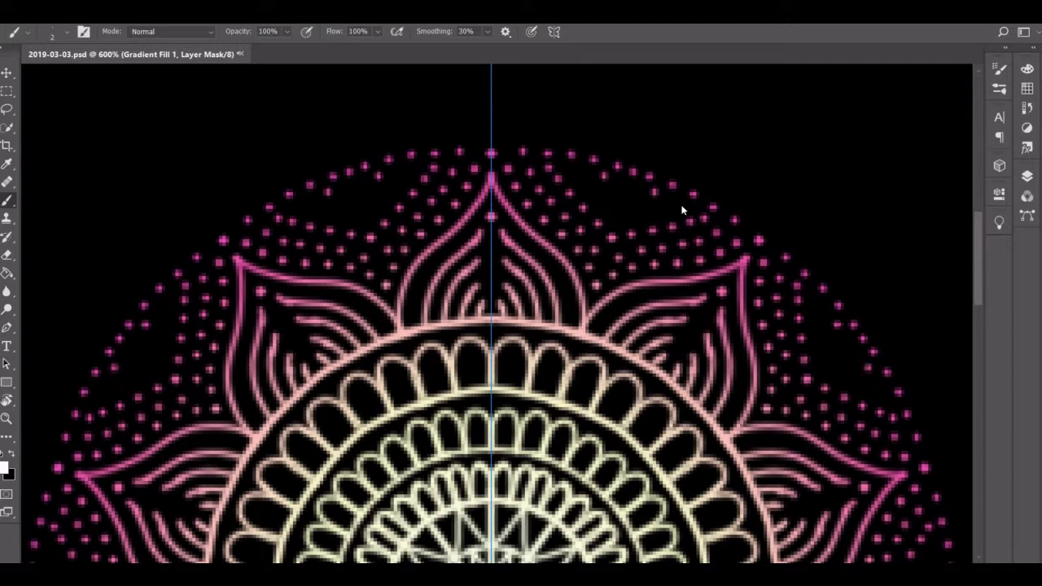
click(639, 216)
click(619, 197)
key(ctrl+z)
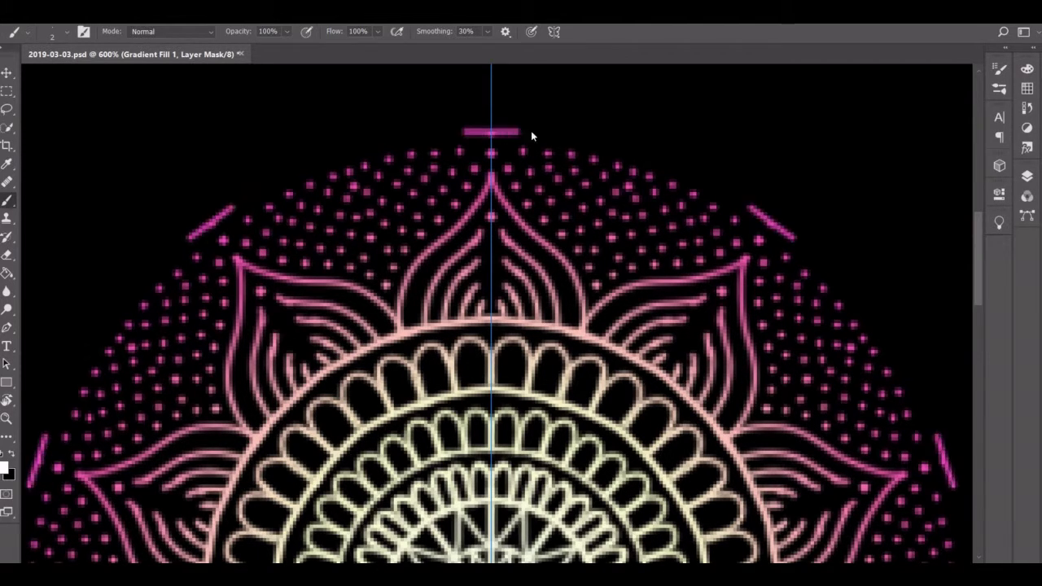
drag(492, 132, 658, 157)
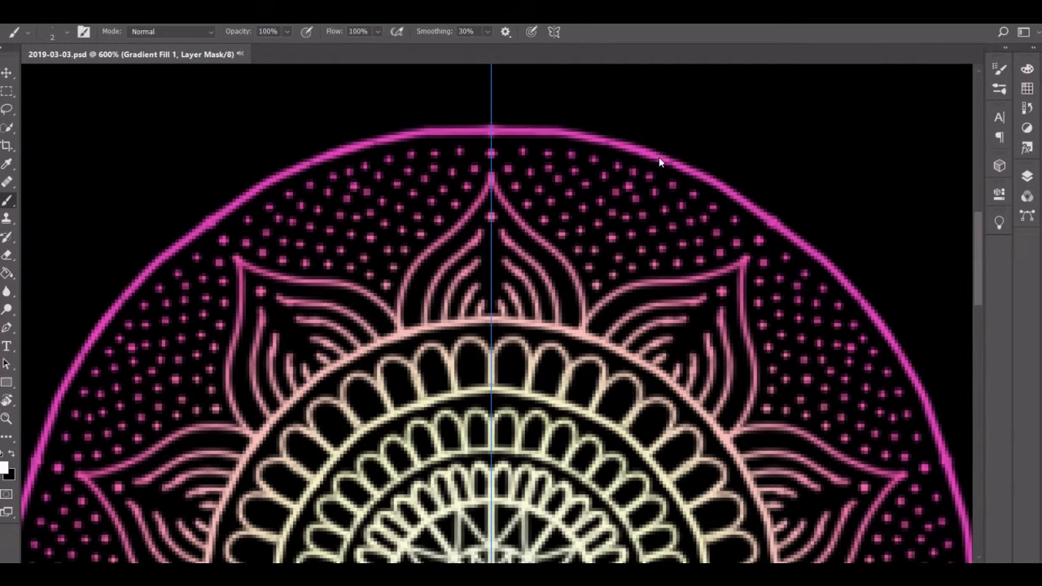
Paint a ring of mirrored arches along the outer pink rim, redoing failed attempts
key(e)
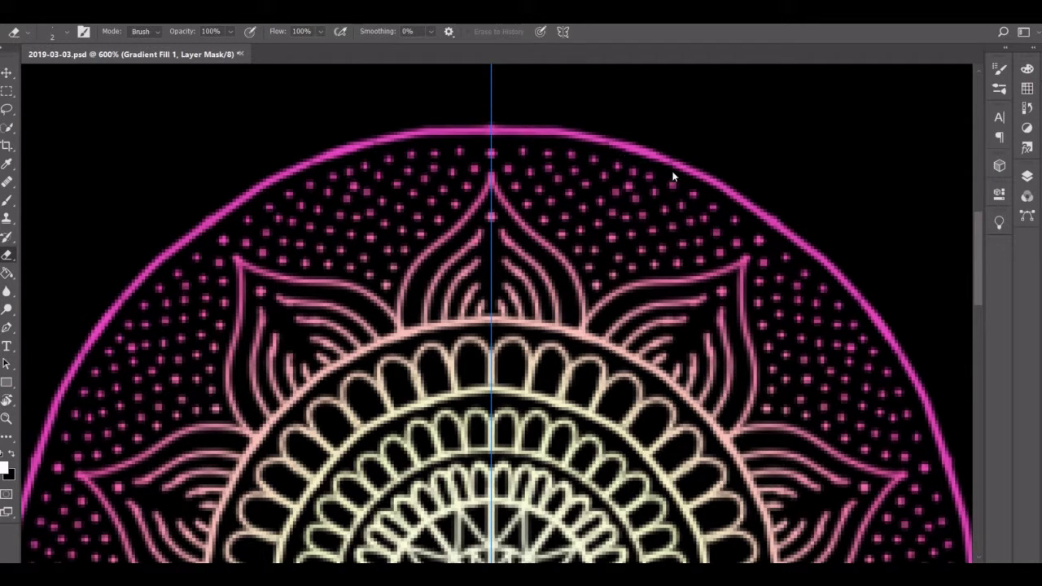
key(b)
drag(468, 127, 566, 133)
key(ctrl+z)
key(ctrl+z)
key(ctrl+z)
key(ctrl+z)
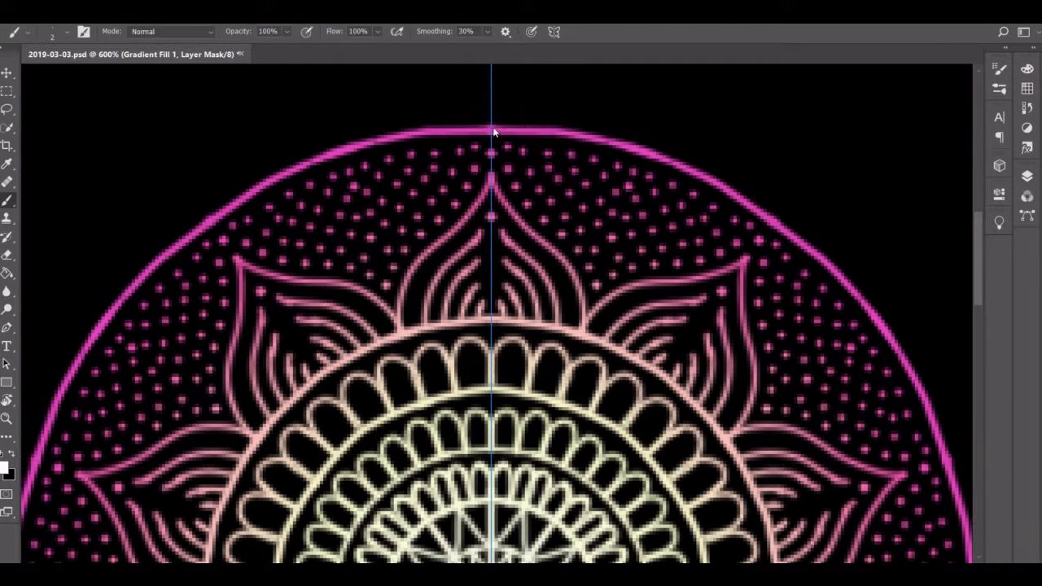
mouse_move(494, 132)
mouse_down()
mouse_move(532, 93)
mouse_move(552, 127)
mouse_move(578, 140)
mouse_move(574, 95)
mouse_up()
key(ctrl+z)
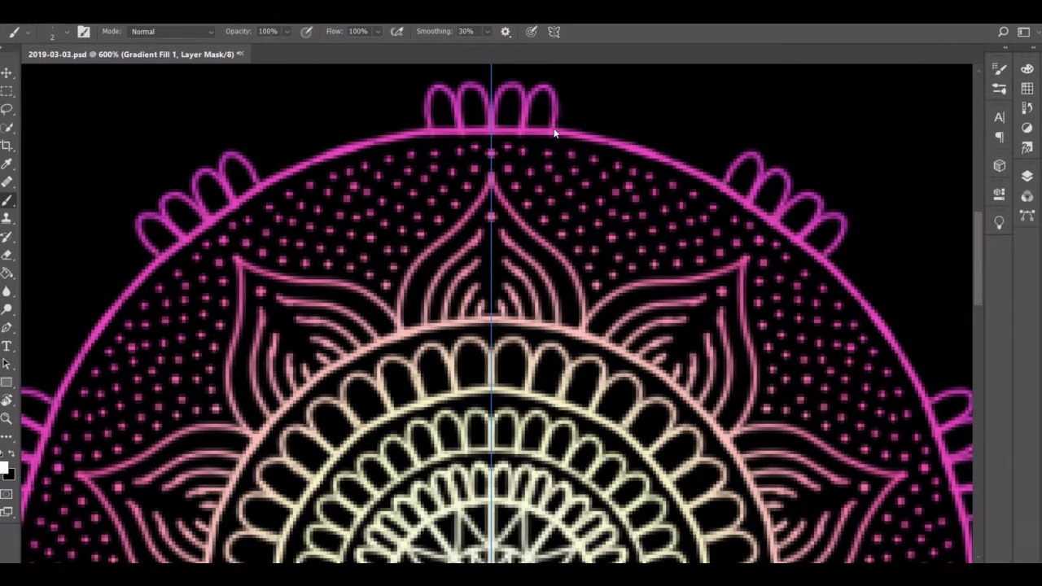
mouse_move(553, 132)
mouse_down()
mouse_move(586, 130)
mouse_move(611, 96)
mouse_move(647, 144)
mouse_up()
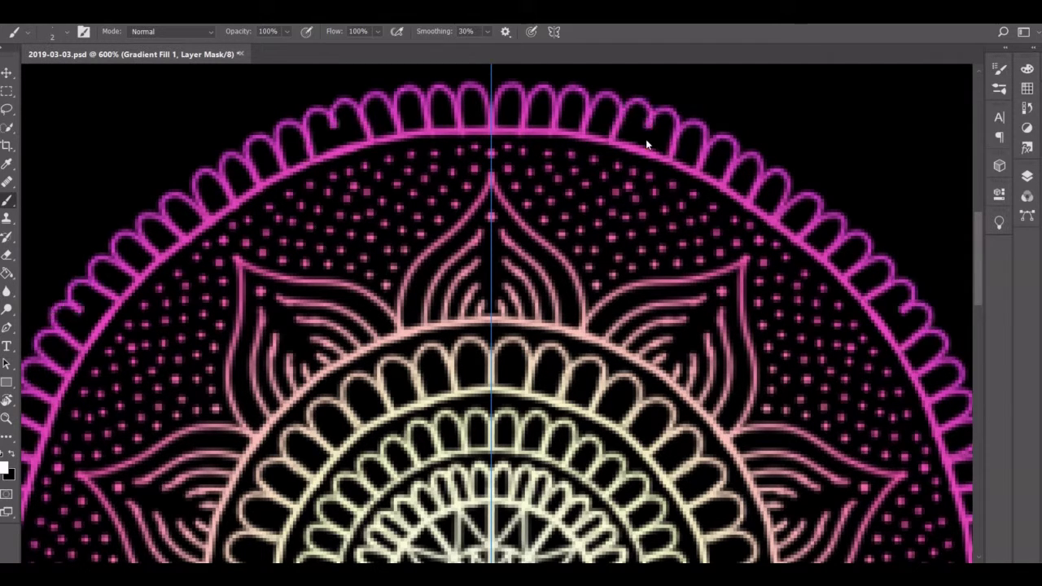
Paint and thicken an outer circle above the arches, erasing stray bits along it
scroll(633, 135, up, 3)
scroll(633, 135, up, 2)
mouse_move(488, 232)
mouse_down()
mouse_move(572, 231)
mouse_move(674, 254)
mouse_move(562, 231)
mouse_move(612, 241)
mouse_up()
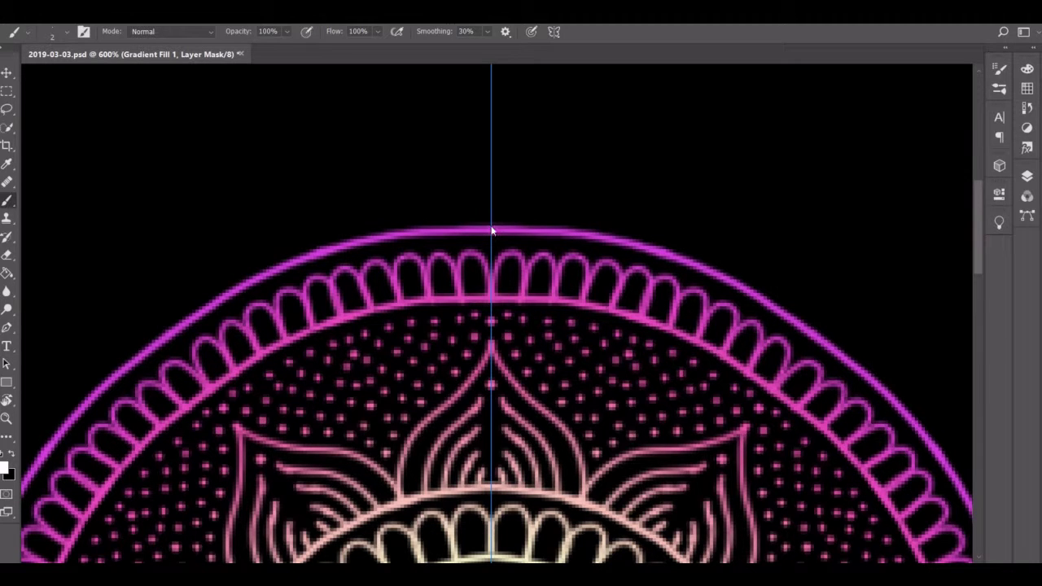
drag(492, 231, 624, 242)
key(e)
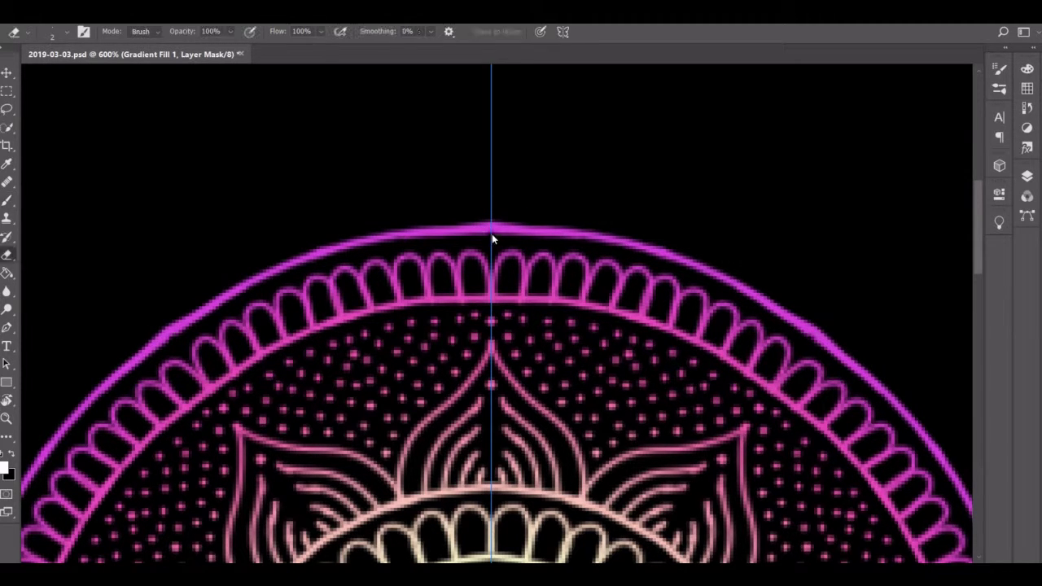
drag(492, 239, 575, 243)
drag(511, 239, 590, 247)
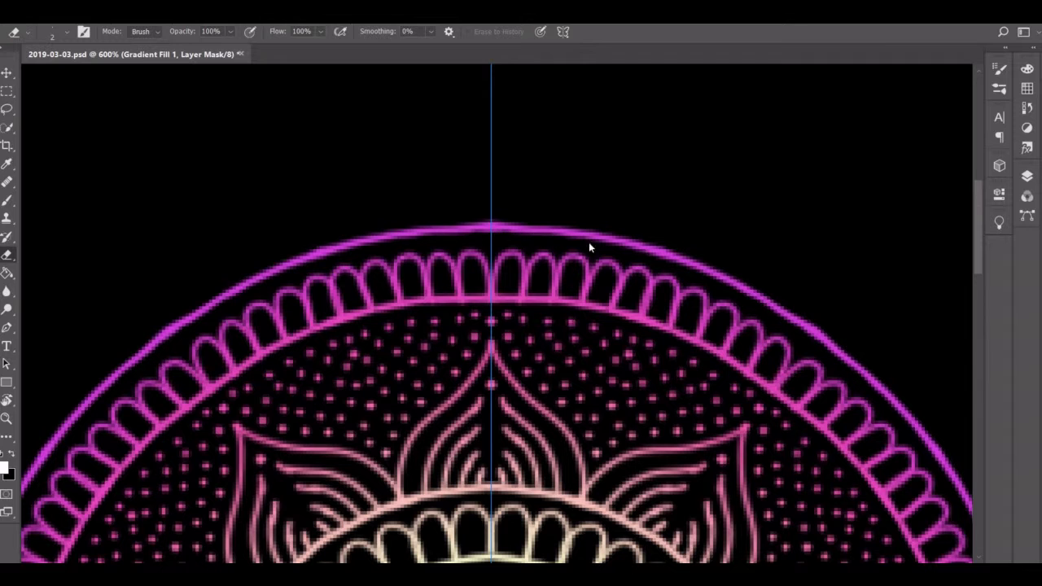
key(b)
drag(495, 232, 674, 255)
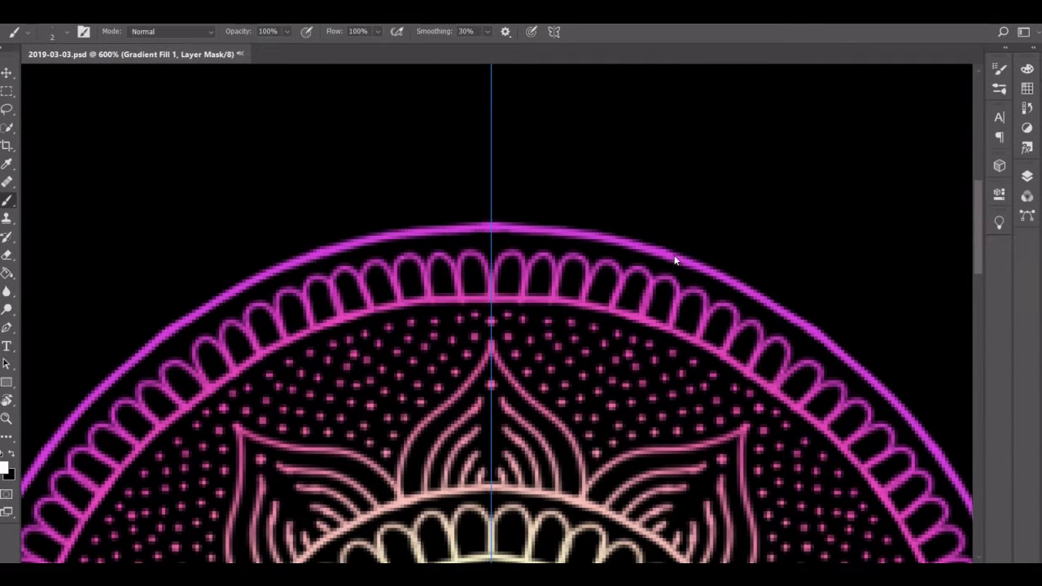
scroll(674, 259, up, 2)
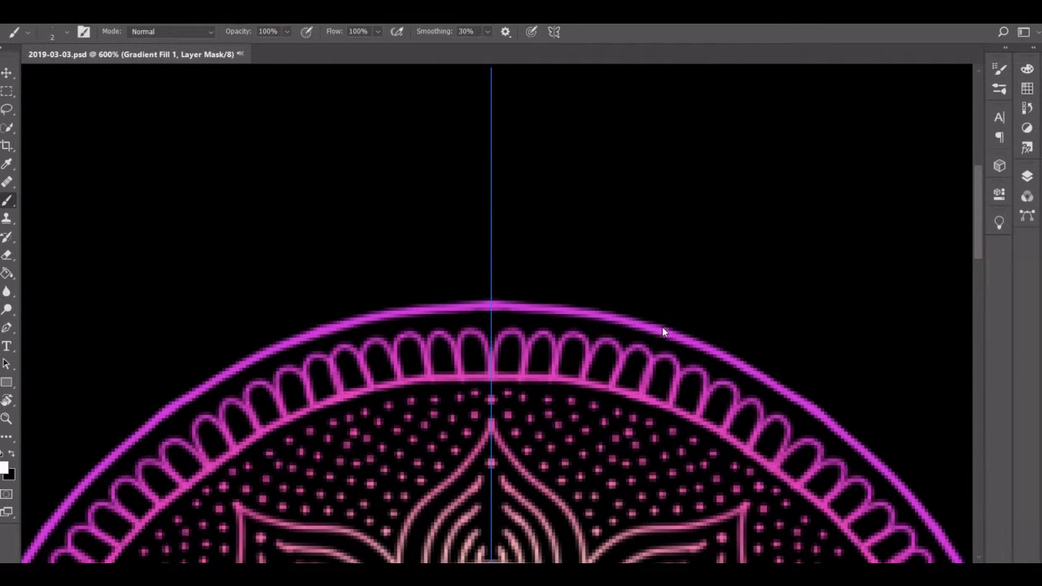
Paint large mirrored purple petal outlines above the rim and erase stray marks at their base
drag(666, 314, 530, 169)
key(ctrl+z)
mouse_move(493, 307)
mouse_down()
mouse_move(529, 200)
mouse_move(697, 131)
mouse_move(745, 82)
mouse_up()
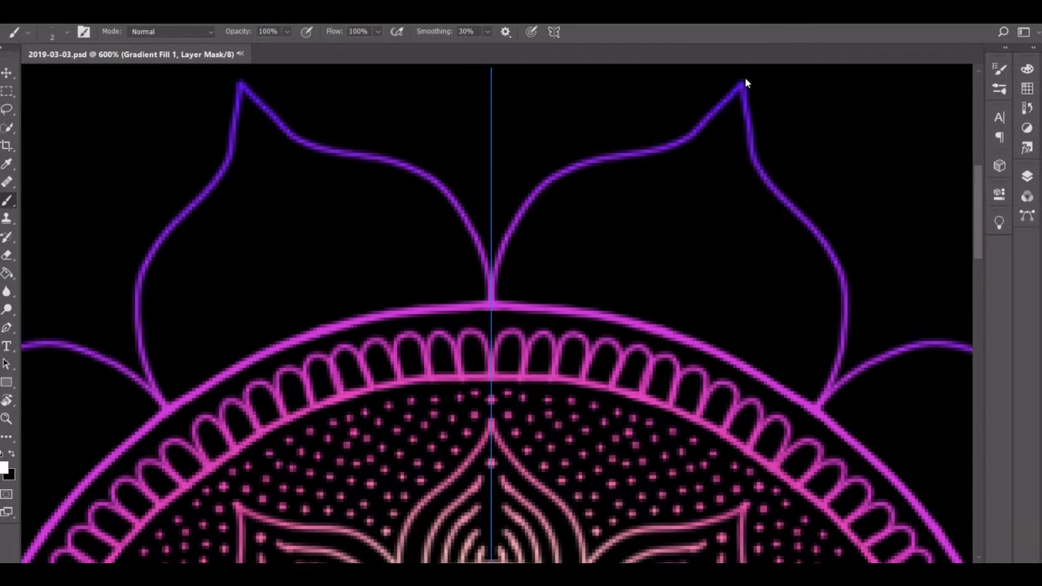
key(ctrl+z)
mouse_move(493, 297)
mouse_down()
mouse_move(611, 181)
mouse_move(726, 103)
mouse_move(738, 76)
mouse_up()
key(ctrl+z)
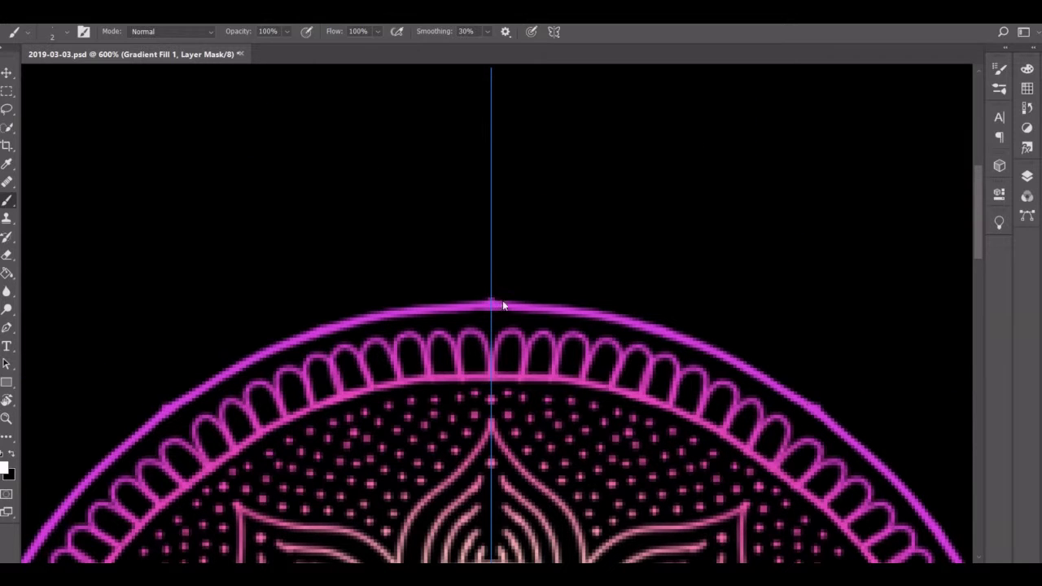
mouse_move(819, 412)
mouse_down()
mouse_move(841, 295)
mouse_move(756, 149)
mouse_move(741, 89)
mouse_up()
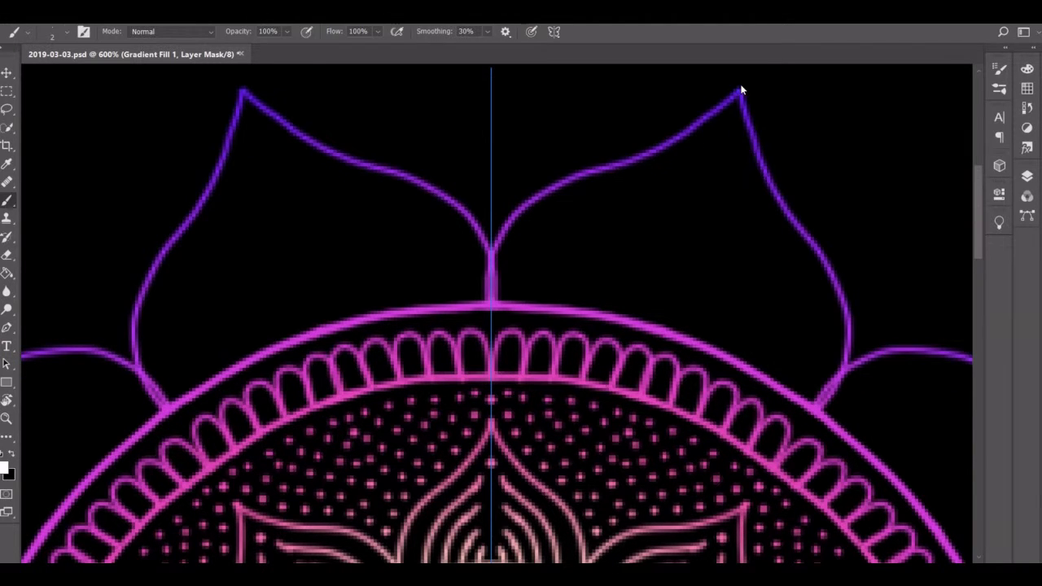
key(e)
click(830, 401)
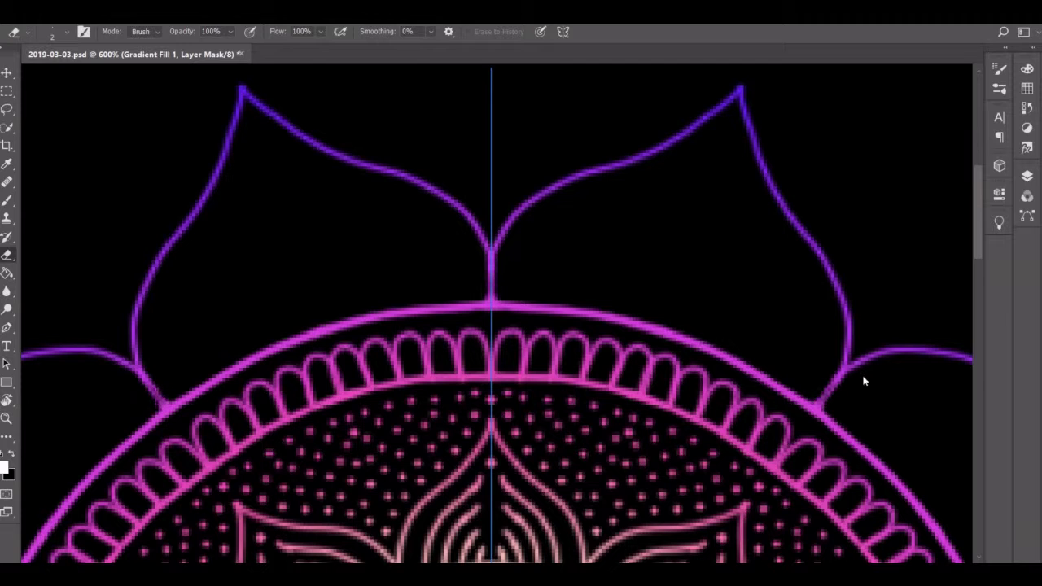
key(b)
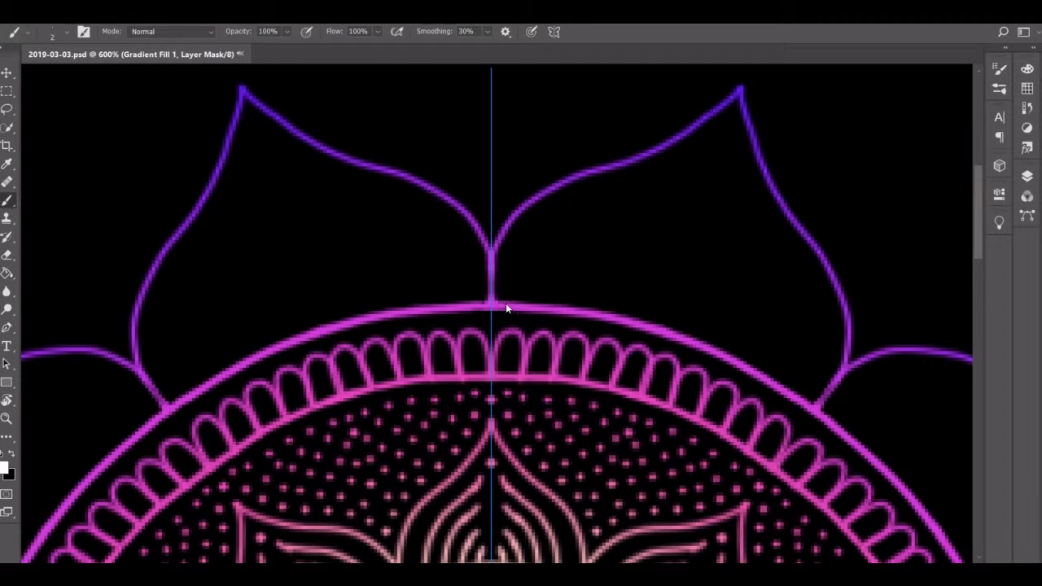
Paint inner curves, chevrons and dots inside the petals, then undo the extra details
mouse_move(727, 128)
mouse_down()
mouse_move(740, 185)
mouse_move(816, 314)
mouse_move(814, 362)
mouse_up()
drag(710, 183, 783, 318)
drag(708, 181, 570, 248)
drag(714, 258, 745, 295)
drag(661, 269, 699, 281)
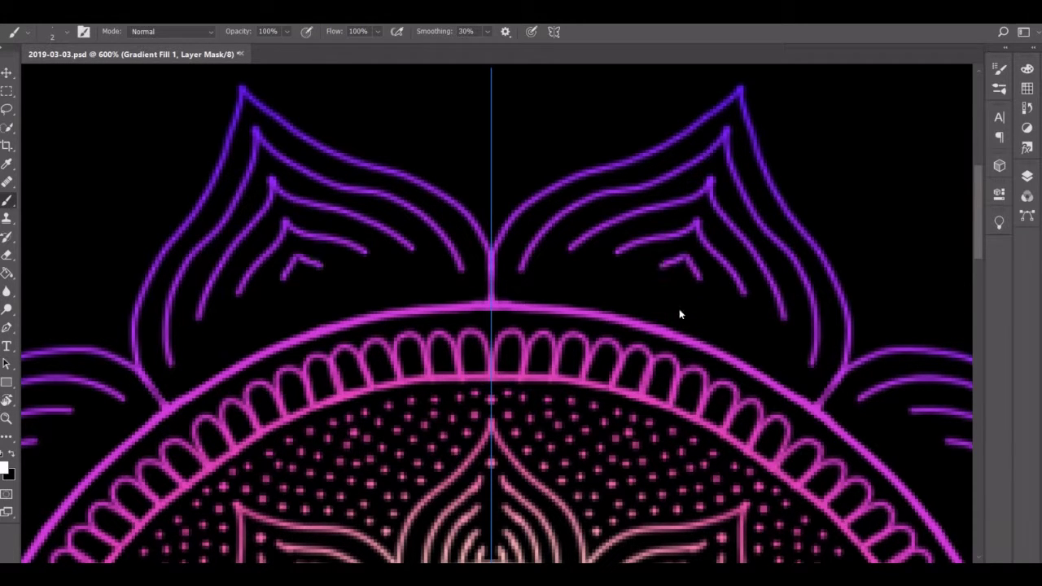
mouse_move(786, 355)
mouse_down()
mouse_move(783, 315)
mouse_move(690, 262)
mouse_up()
click(673, 298)
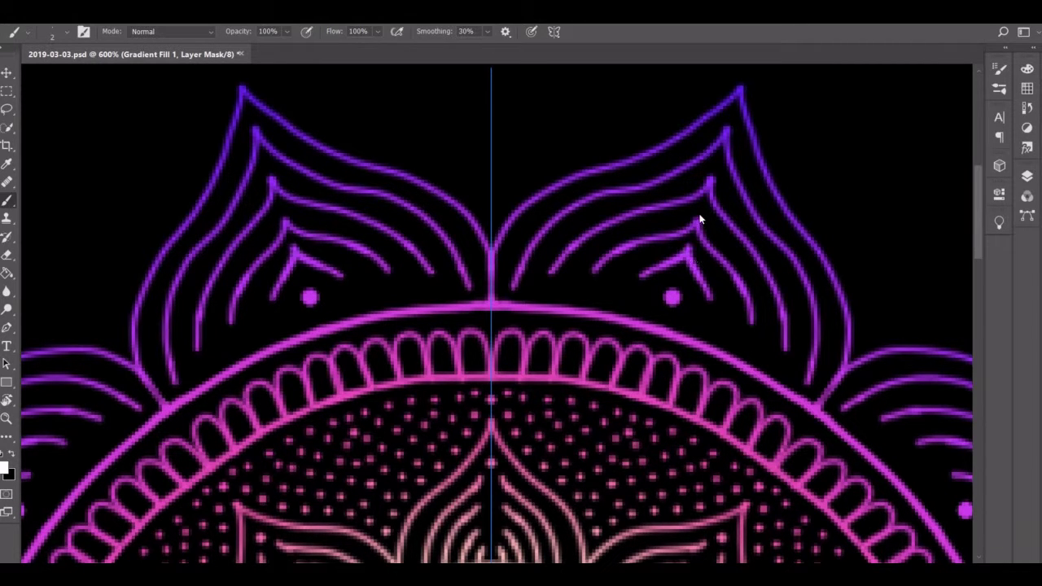
key(ctrl+z)
key(ctrl+z)
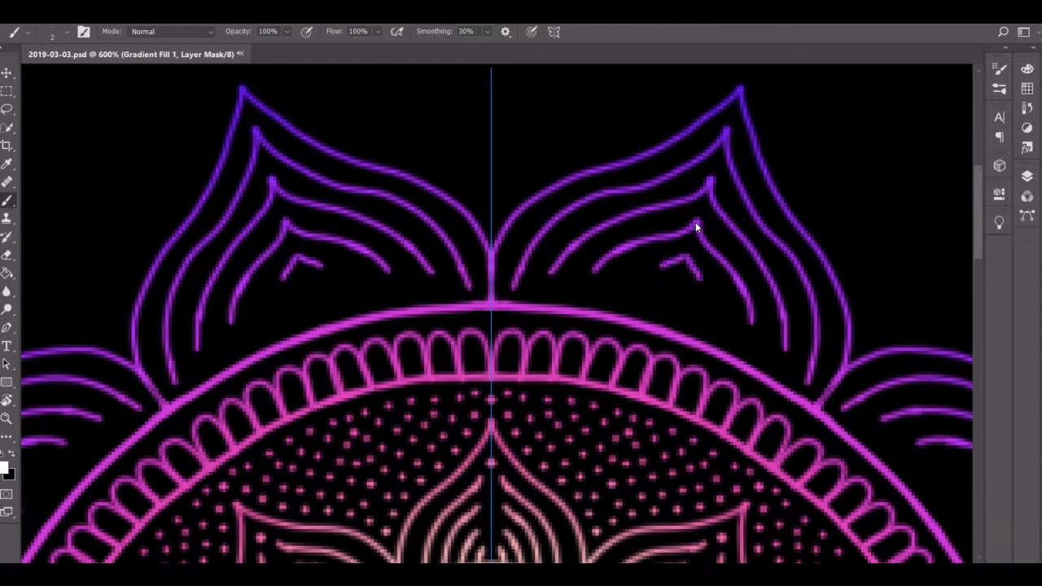
key(ctrl+z)
key(ctrl+z)
key(ctrl+z)
Paint nested inner outlines and short accent strokes inside the purple petals
mouse_move(788, 393)
mouse_down()
mouse_move(798, 377)
mouse_move(790, 288)
mouse_move(719, 182)
mouse_move(720, 148)
mouse_up()
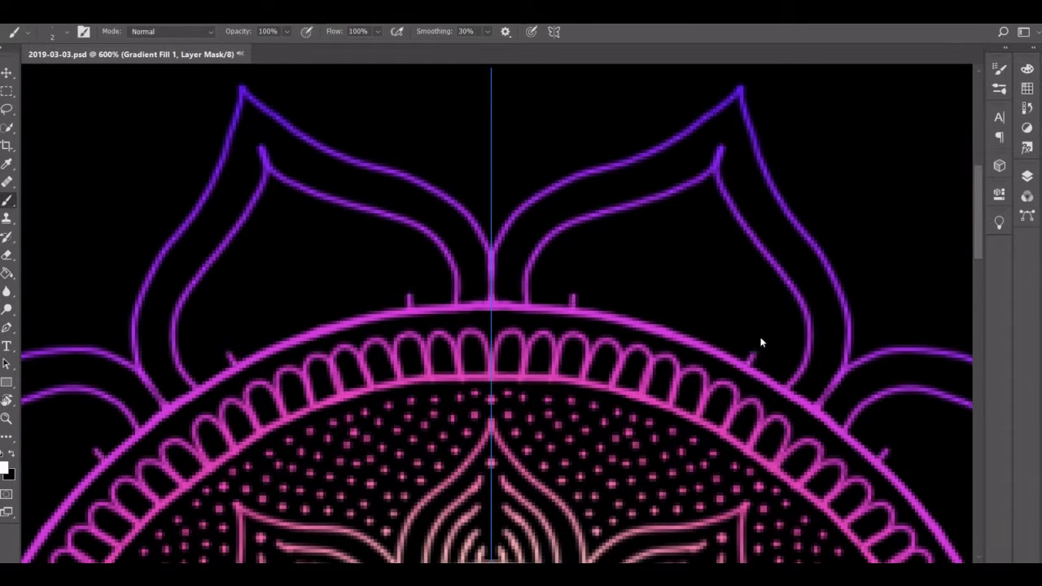
drag(757, 350, 707, 239)
drag(574, 302, 700, 210)
drag(711, 342, 717, 314)
mouse_move(622, 314)
mouse_down()
mouse_move(628, 286)
mouse_move(688, 250)
mouse_move(688, 316)
mouse_move(677, 282)
mouse_up()
Fill the petals with ladder-like hatch strokes and an inner edge line
mouse_move(719, 154)
mouse_down()
mouse_move(698, 218)
mouse_move(731, 209)
mouse_up()
drag(658, 197, 658, 237)
drag(747, 261, 763, 247)
drag(606, 216, 605, 250)
mouse_move(750, 297)
mouse_down()
mouse_move(778, 272)
mouse_move(802, 295)
mouse_up()
mouse_move(770, 323)
mouse_down()
mouse_move(804, 325)
mouse_move(796, 351)
mouse_up()
Add radiating strokes and a centre dot to the small inner petals
key(e)
key(b)
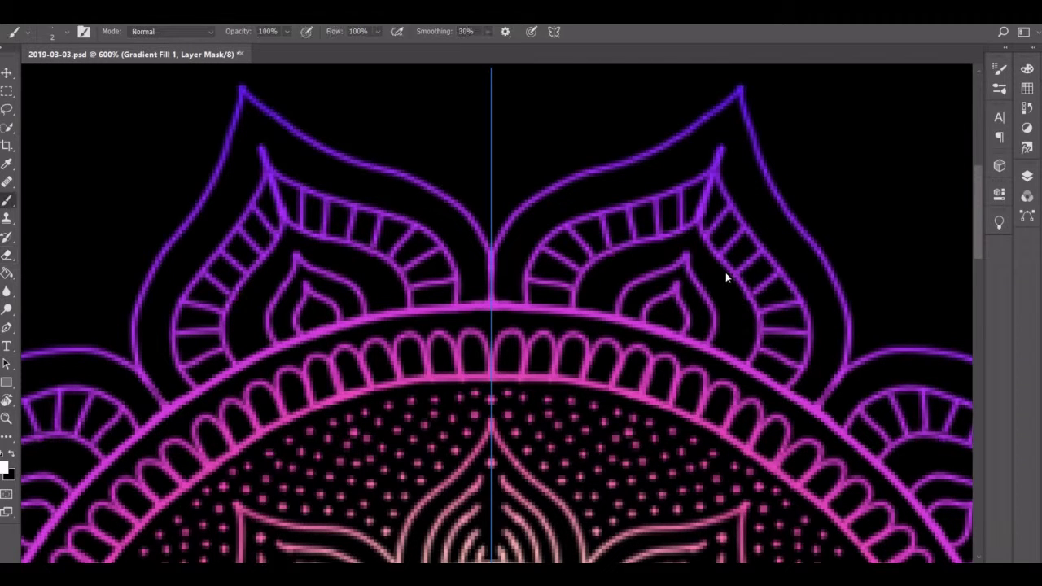
drag(680, 265, 674, 288)
mouse_move(661, 275)
mouse_down()
mouse_move(651, 294)
mouse_move(715, 323)
mouse_up()
drag(628, 302, 626, 315)
click(666, 316)
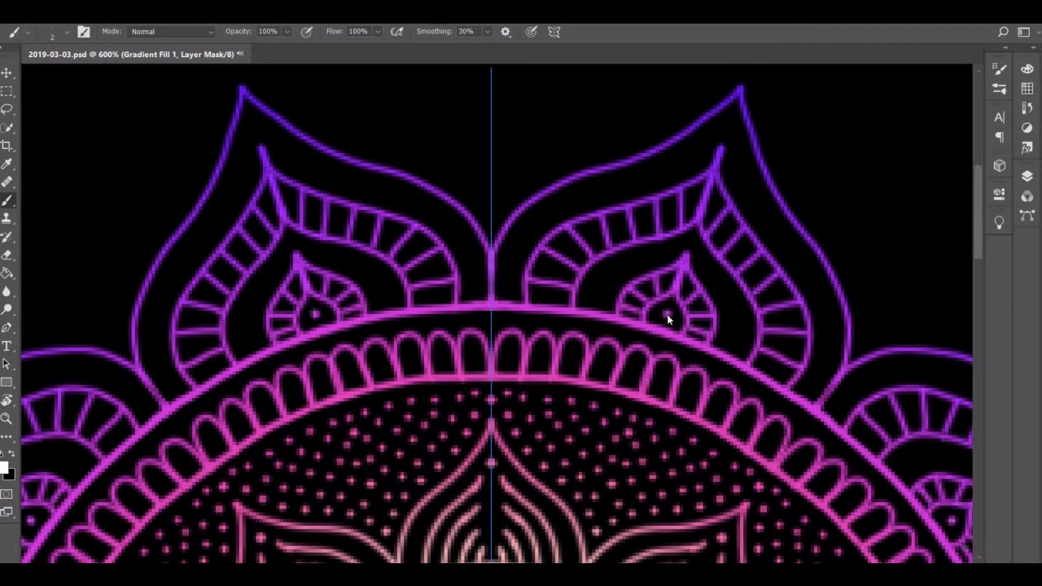
Place mirrored dots above each petal tip and a graduated row along the centre line
scroll(684, 222, up, 3)
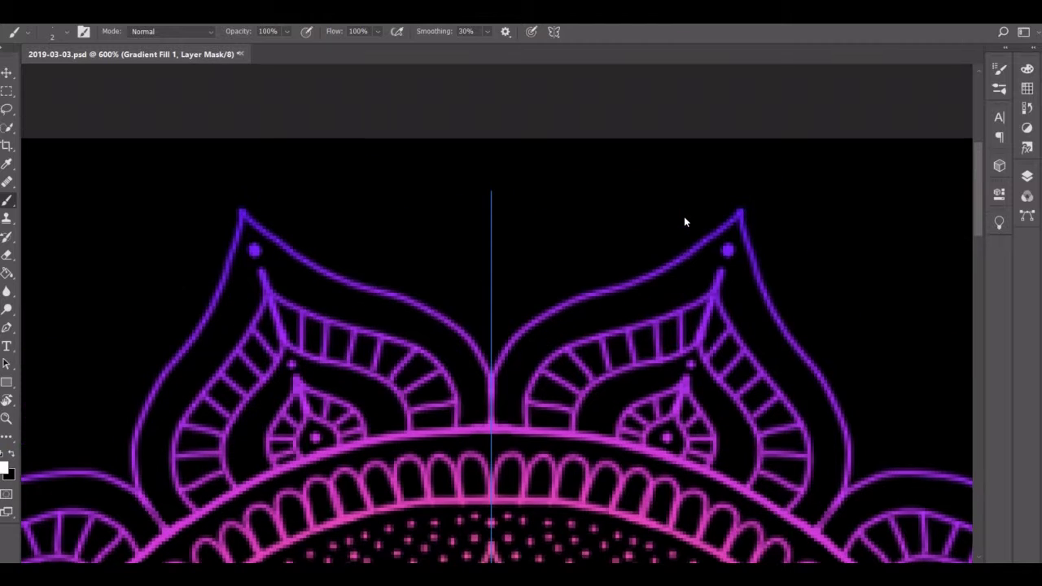
click(746, 191)
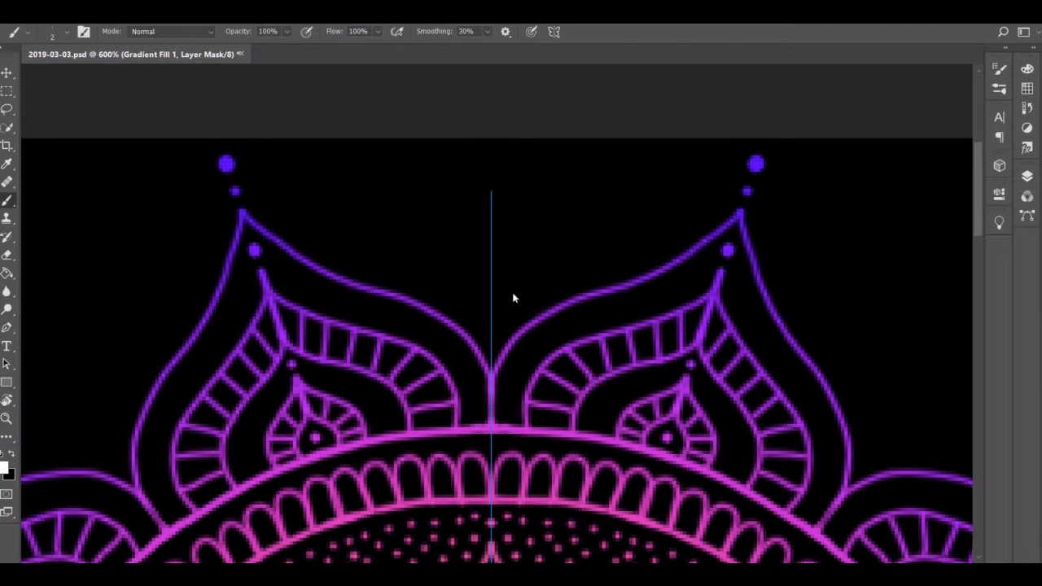
click(492, 345)
click(490, 316)
click(490, 276)
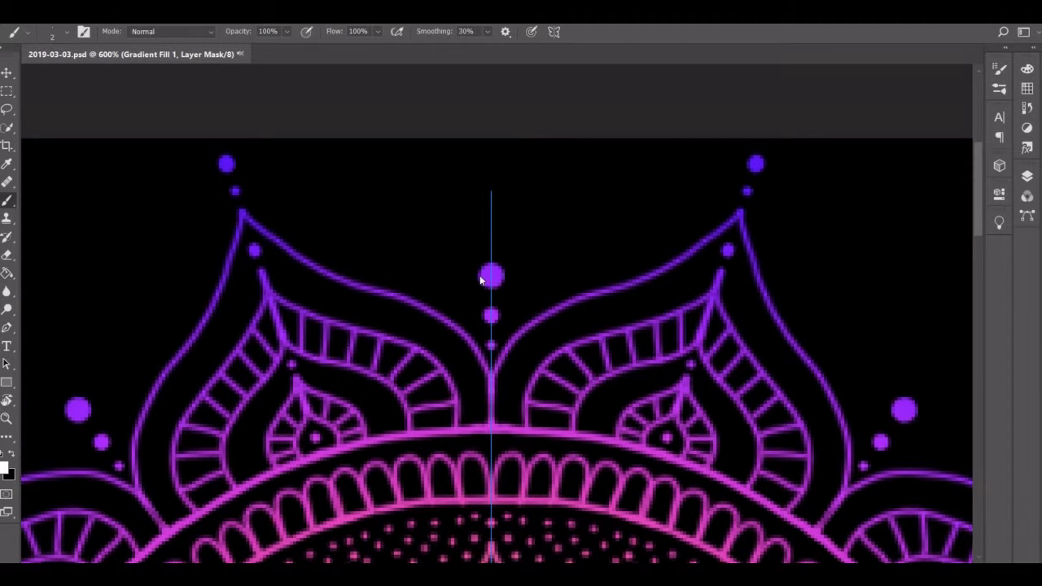
click(491, 228)
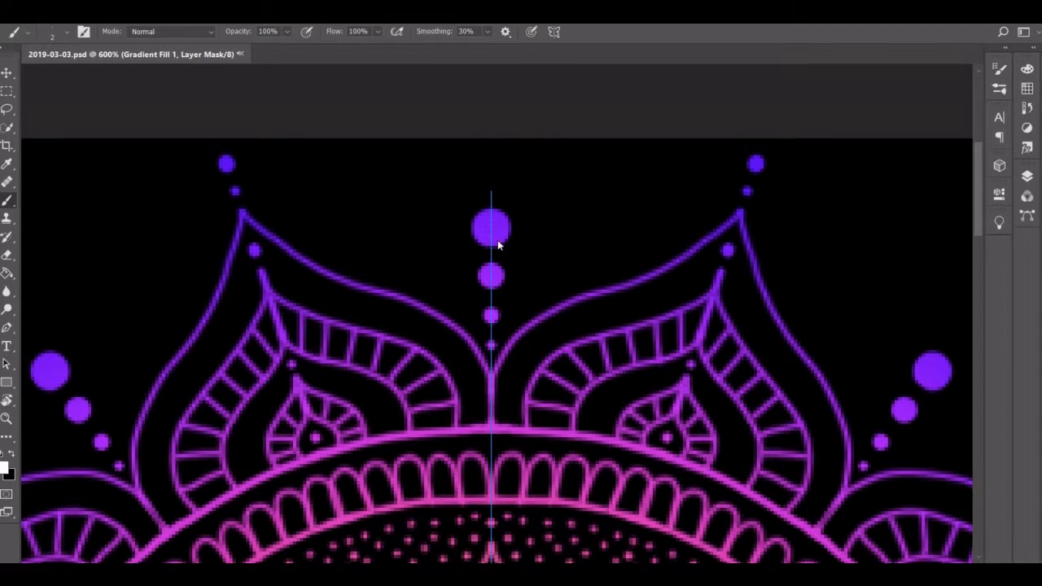
click(474, 323)
Add a dotted line of mirrored dots along each petal's curving edge
click(443, 299)
click(425, 289)
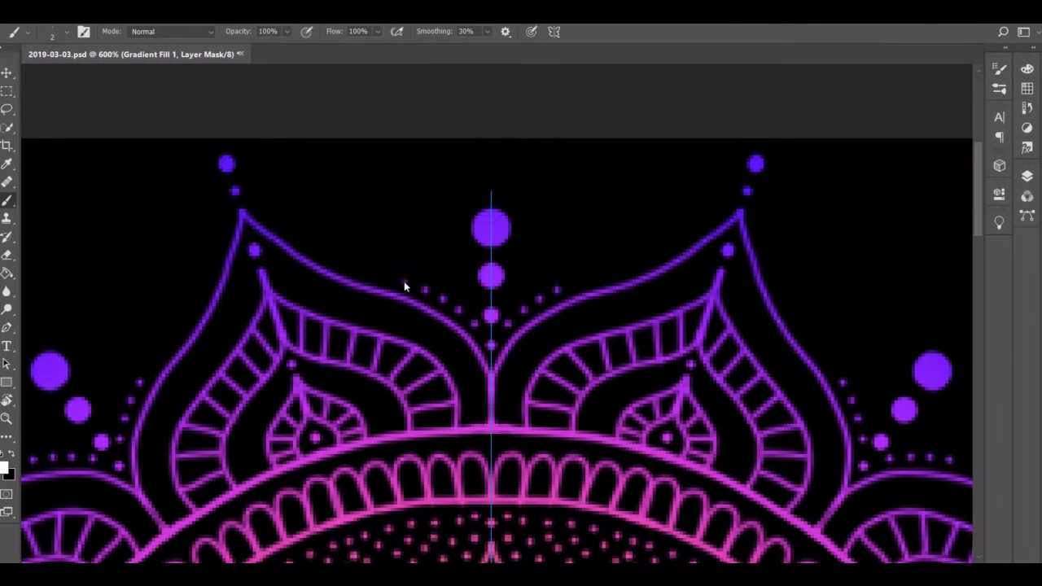
click(340, 261)
click(322, 249)
click(301, 236)
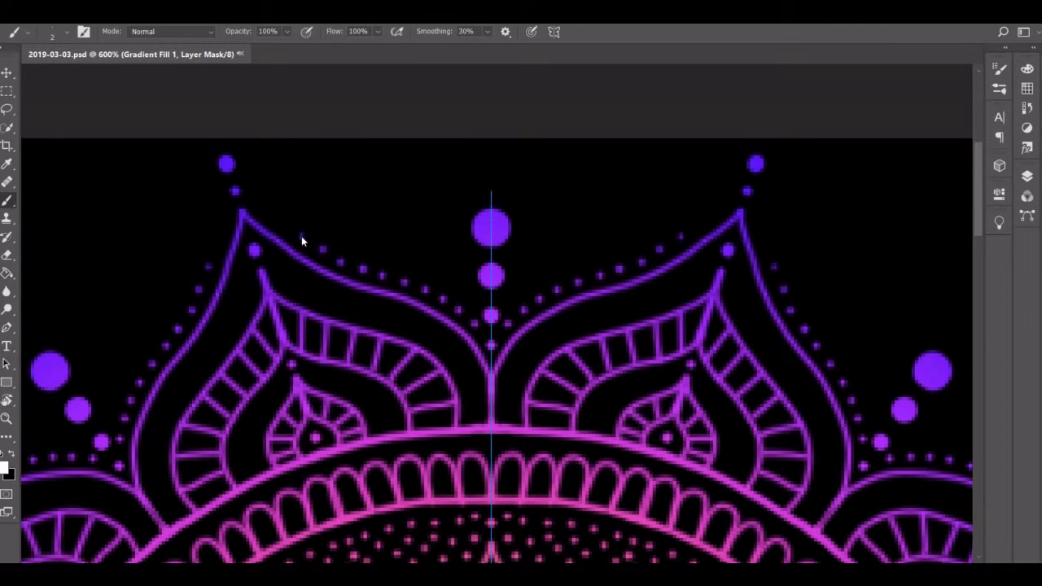
click(256, 202)
Fit the mandala in view and review the Gradient Fill layer's settings
key(v)
key(ctrl+0)
key(F7)
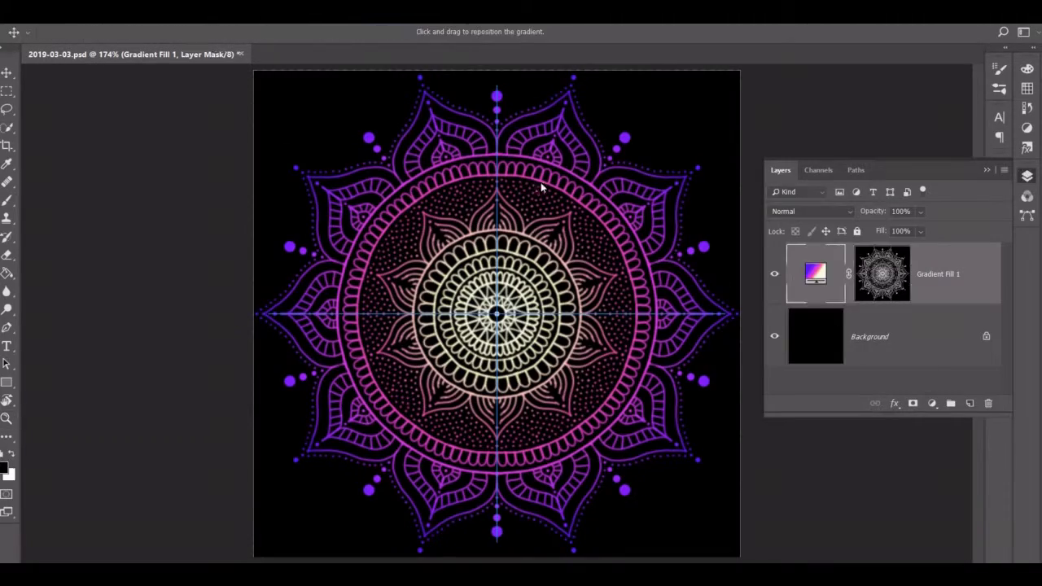
double_click(815, 273)
click(769, 336)
click(899, 245)
Zoom in close on the mandala's centre
key(F7)
key(z)
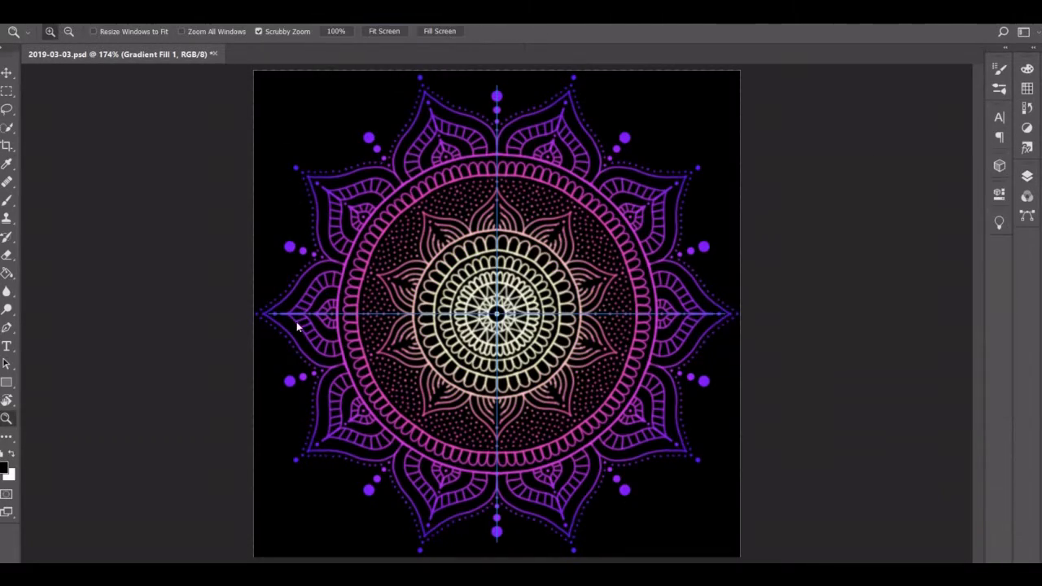
drag(489, 286, 583, 303)
Erase the messy inner-ring spokes on the fill layer's mask
key(e)
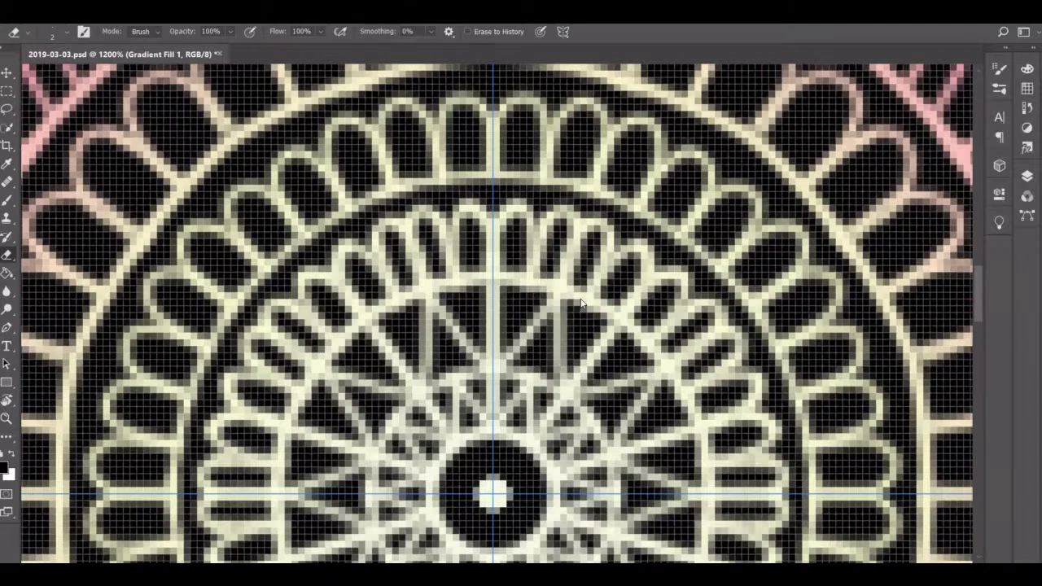
key(F7)
click(892, 278)
key(x)
key(F7)
mouse_move(651, 269)
mouse_down()
mouse_move(598, 221)
mouse_move(508, 210)
mouse_move(533, 266)
mouse_move(643, 302)
mouse_move(587, 231)
mouse_move(537, 242)
mouse_move(493, 276)
mouse_move(537, 223)
mouse_move(533, 281)
mouse_move(572, 250)
mouse_up()
Repaint clean mirrored spokes in the inner ring, then fit the mandala on screen
key(b)
key(ctrl+z)
key(ctrl+z)
key(ctrl+z)
mouse_move(540, 324)
mouse_down()
mouse_move(527, 208)
mouse_move(534, 238)
mouse_move(570, 239)
mouse_move(562, 268)
mouse_up()
key(z)
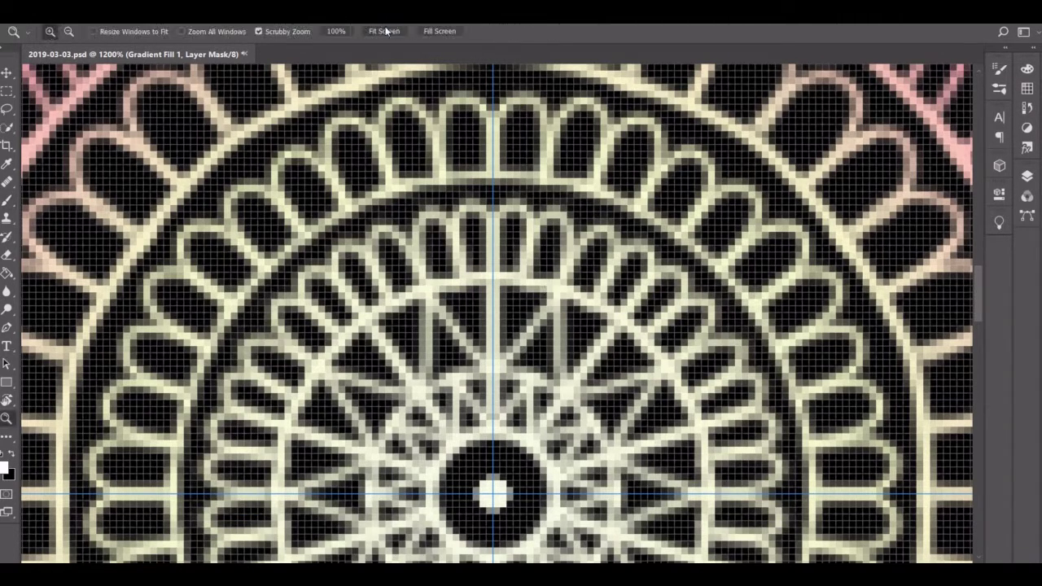
key(ctrl+0)
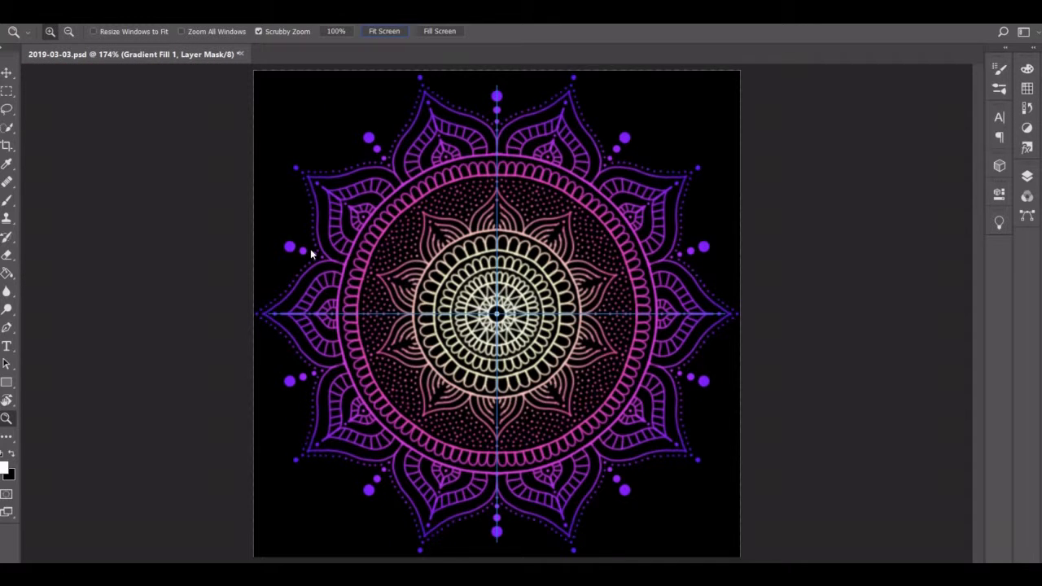